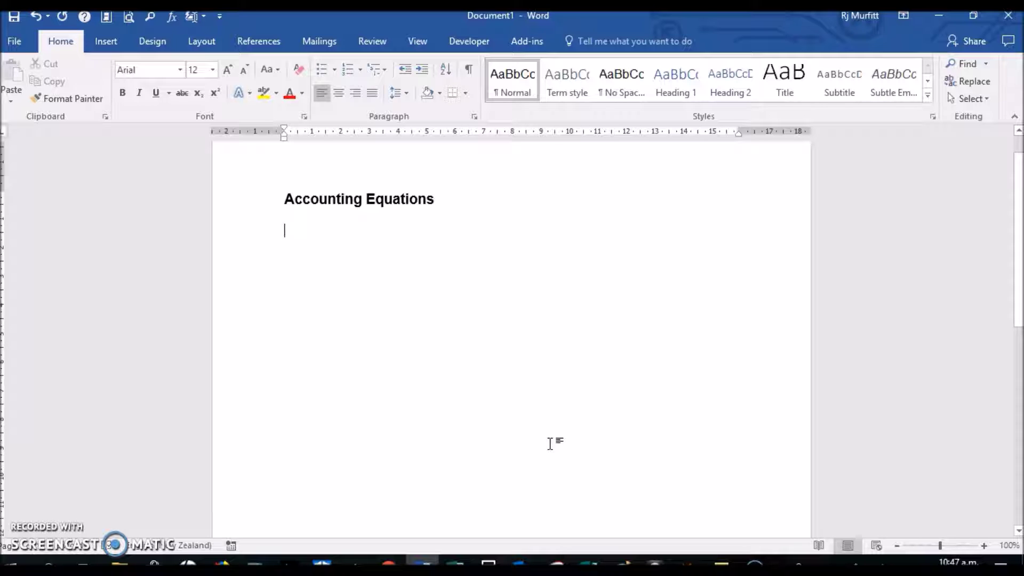
# Insert a new blank equation under the heading
pyautogui.click(107, 43)
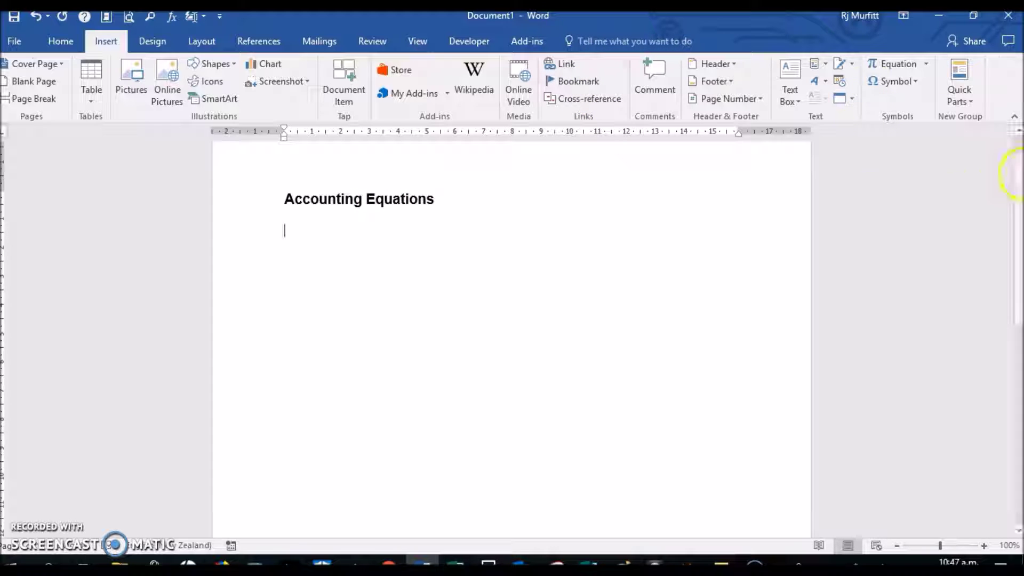
pyautogui.click(927, 64)
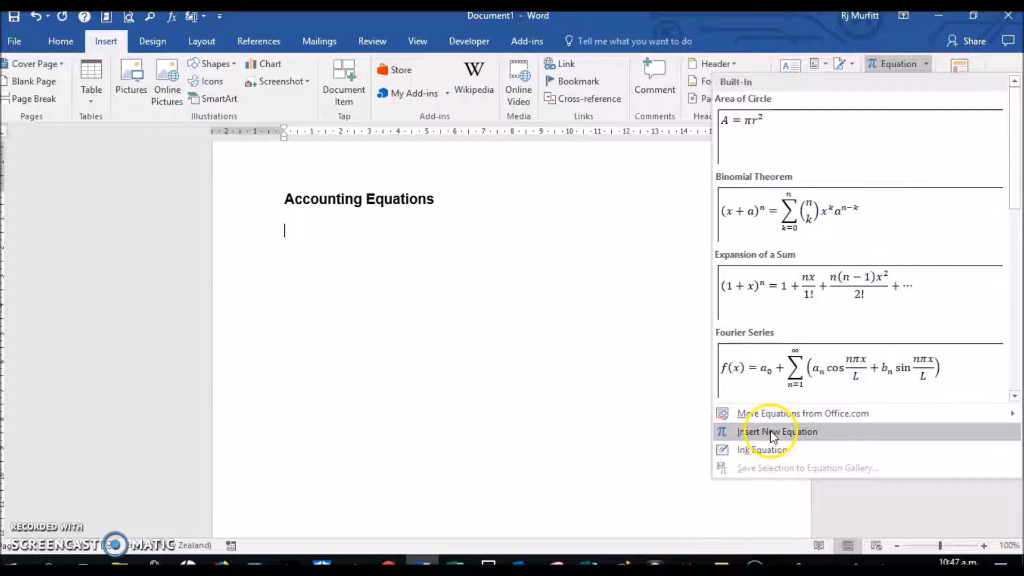
pyautogui.click(796, 432)
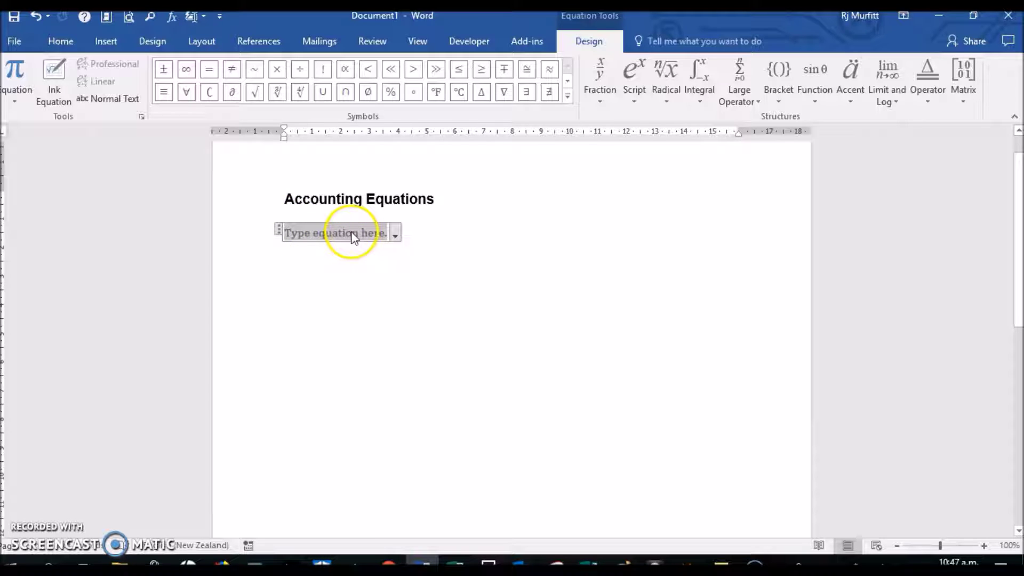
pyautogui.click(319, 230)
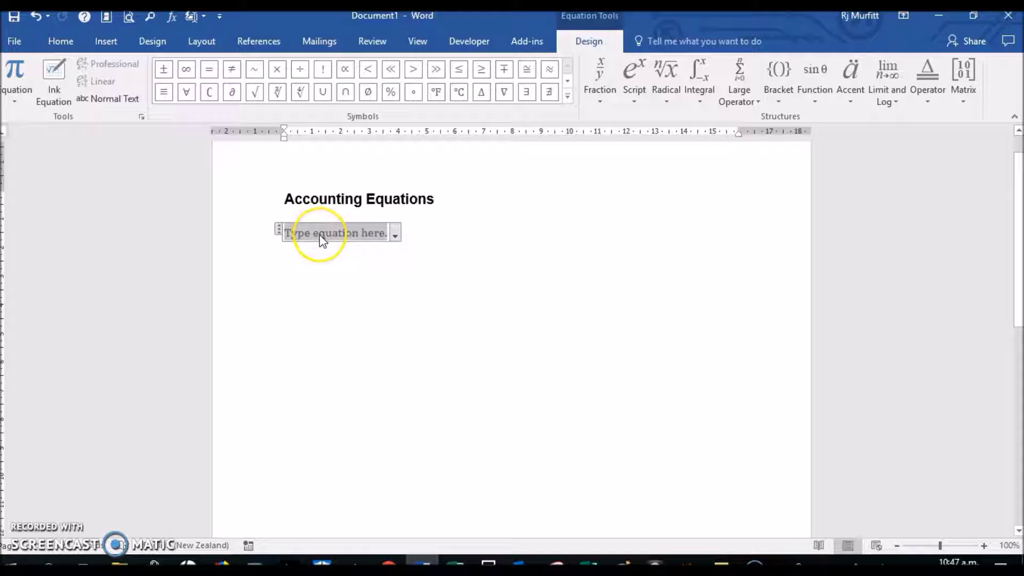
# Type 'Assets = liabilities + owner's equity' into the equation, fixing the typo, then start a new line
pyautogui.write('A')
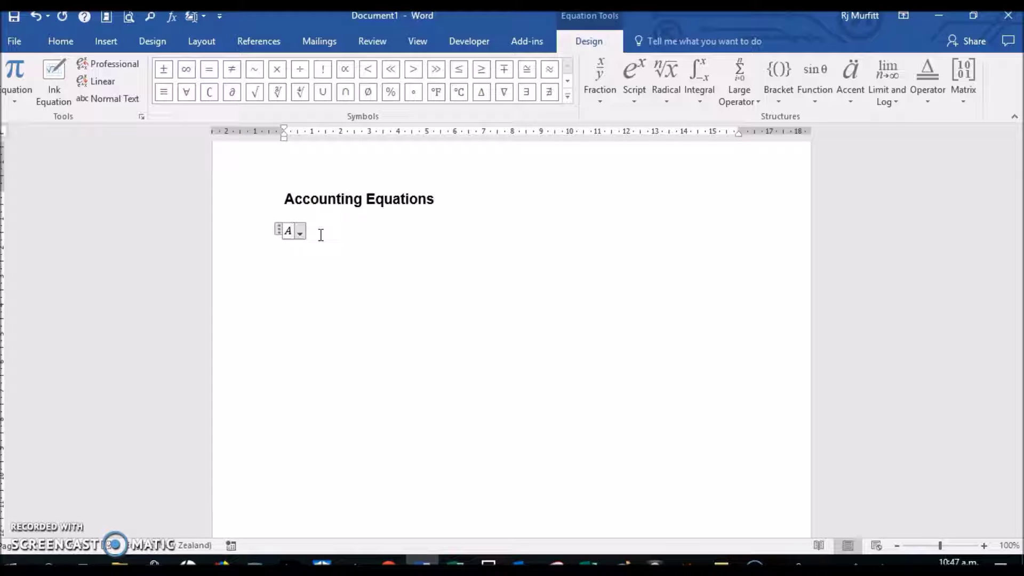
pyautogui.write('ssets = liabilites')
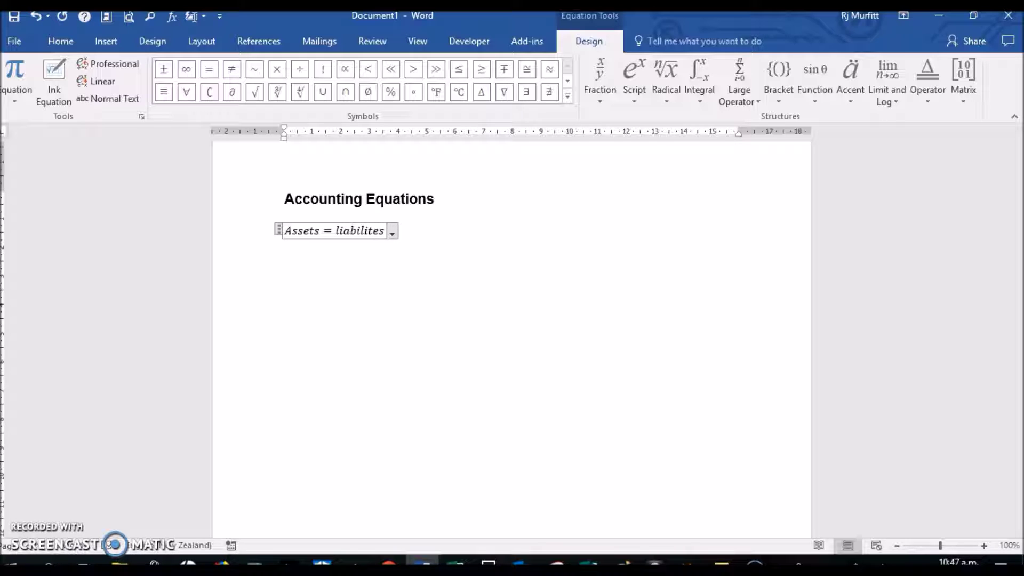
pyautogui.press('BackSpace')
pyautogui.press('BackSpace')
pyautogui.write('ies + ow')
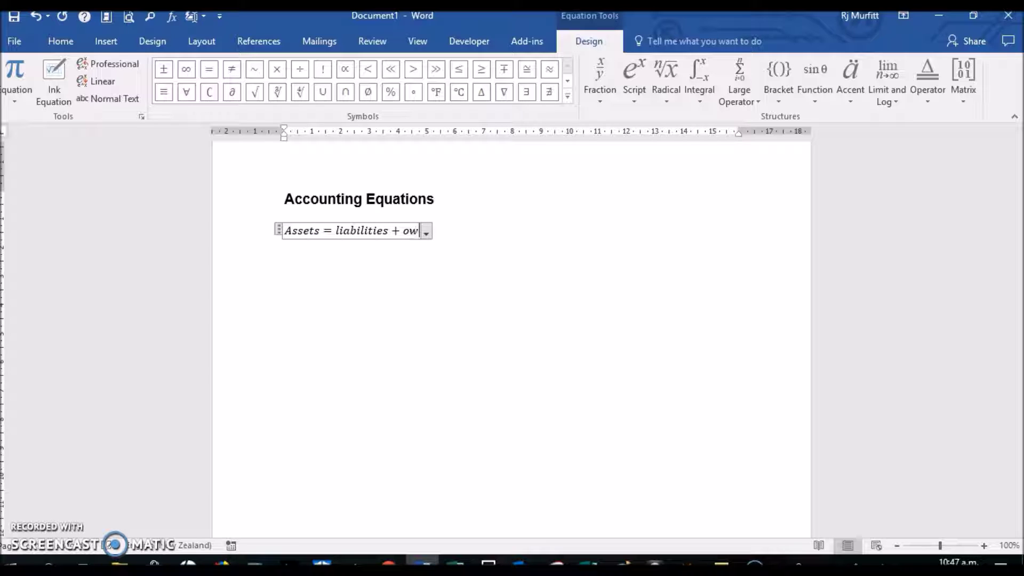
pyautogui.write("ner's")
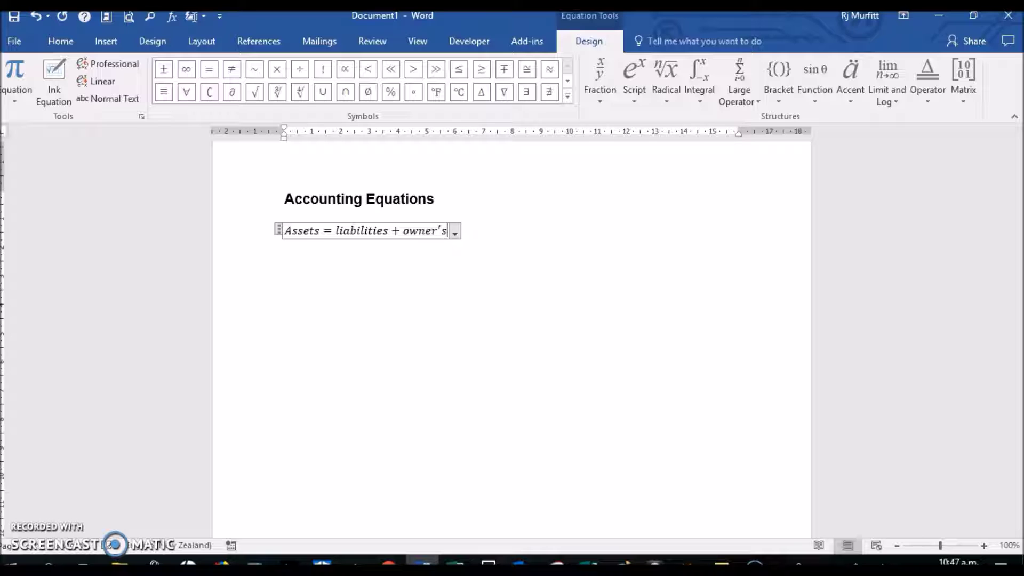
pyautogui.write(' equity')
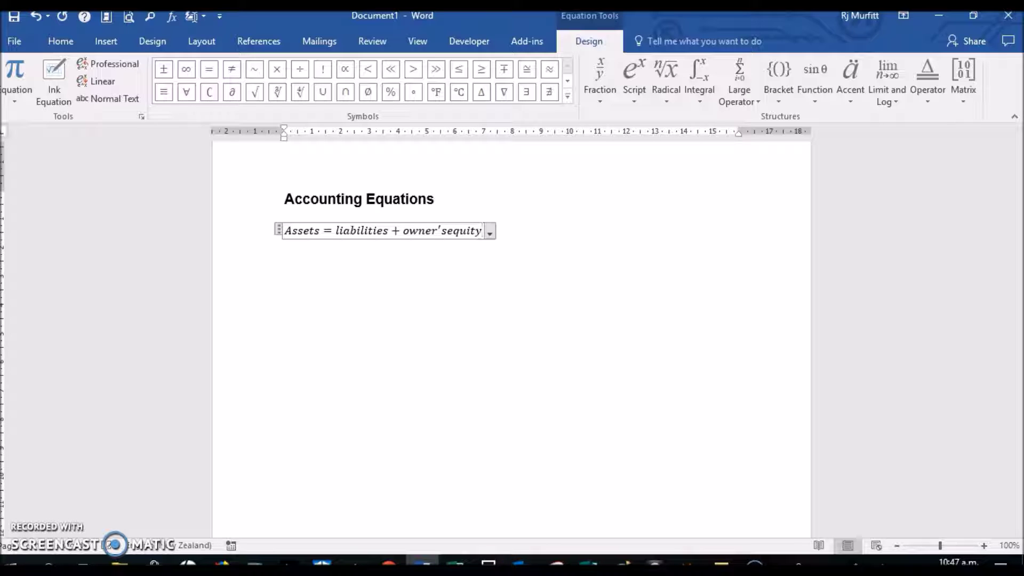
pyautogui.click(531, 230)
pyautogui.press('Return')
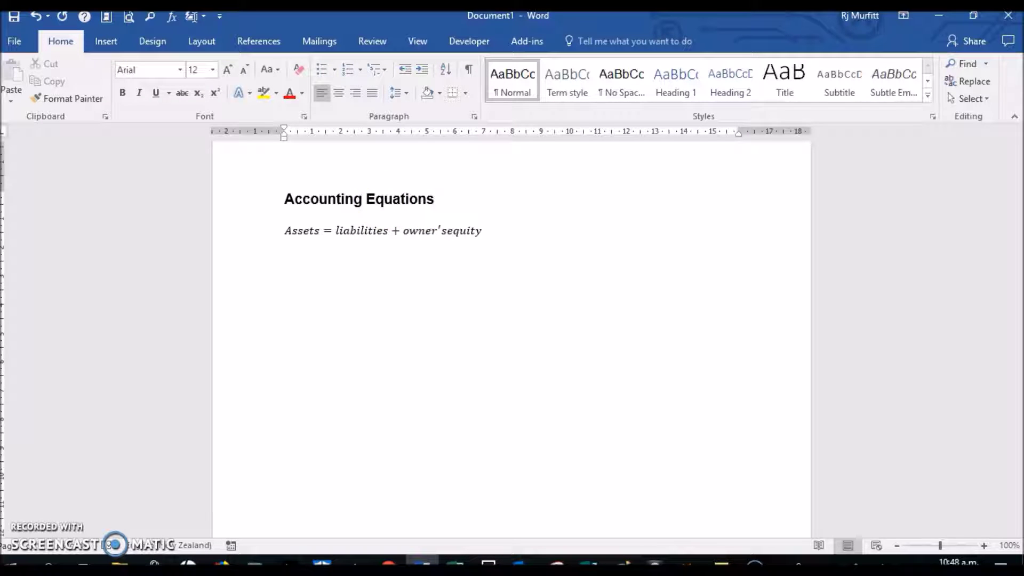
pyautogui.click(107, 43)
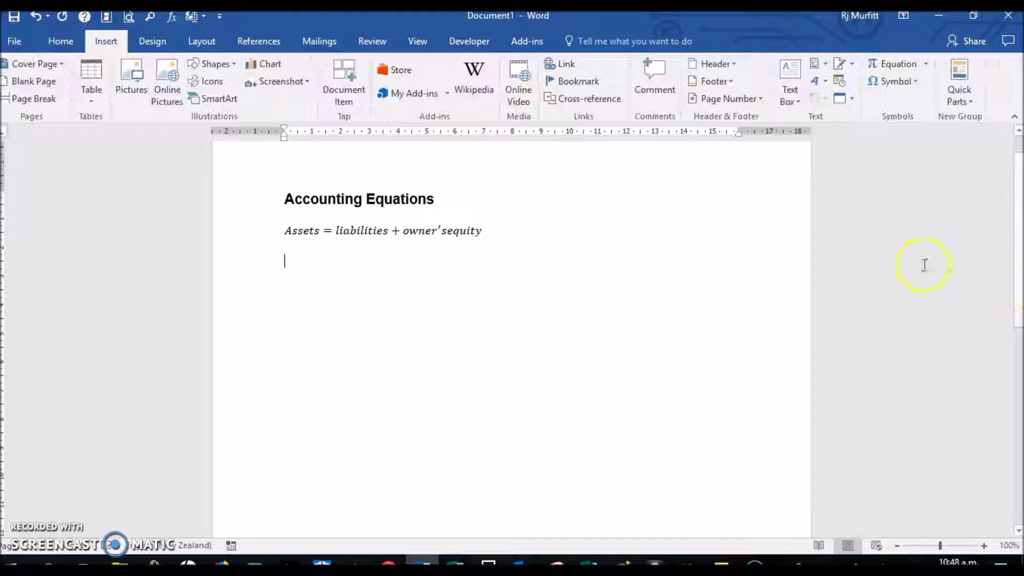
# Insert an equation reading 'Income = revenue + gains' and add a new line after it
pyautogui.click(898, 65)
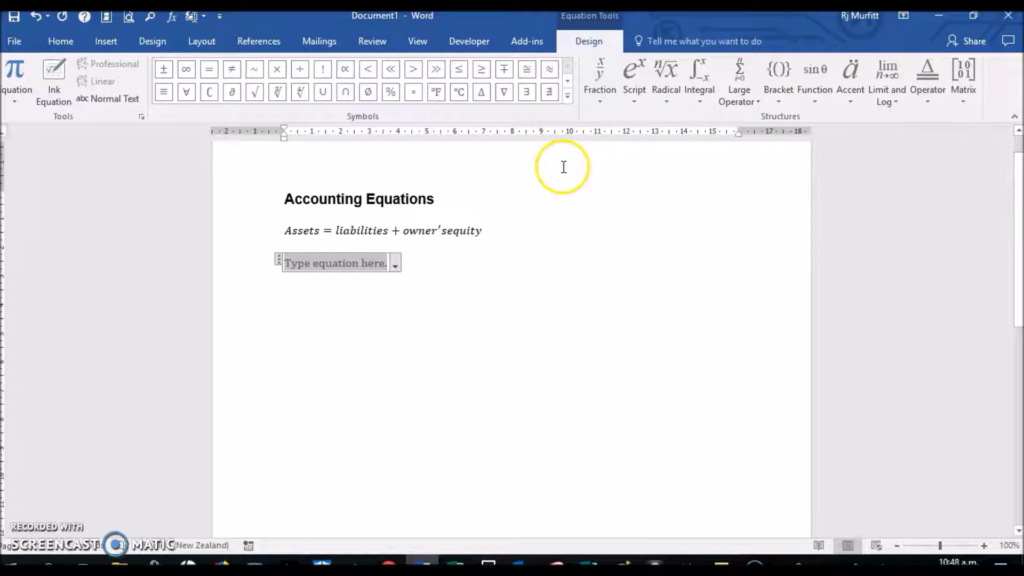
pyautogui.write('Inco')
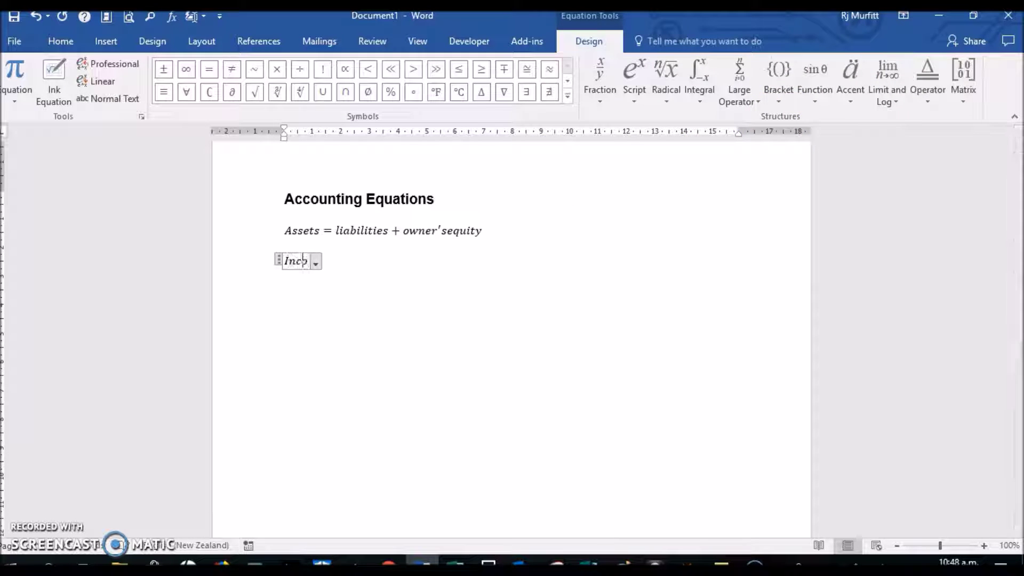
pyautogui.write('me = revenue')
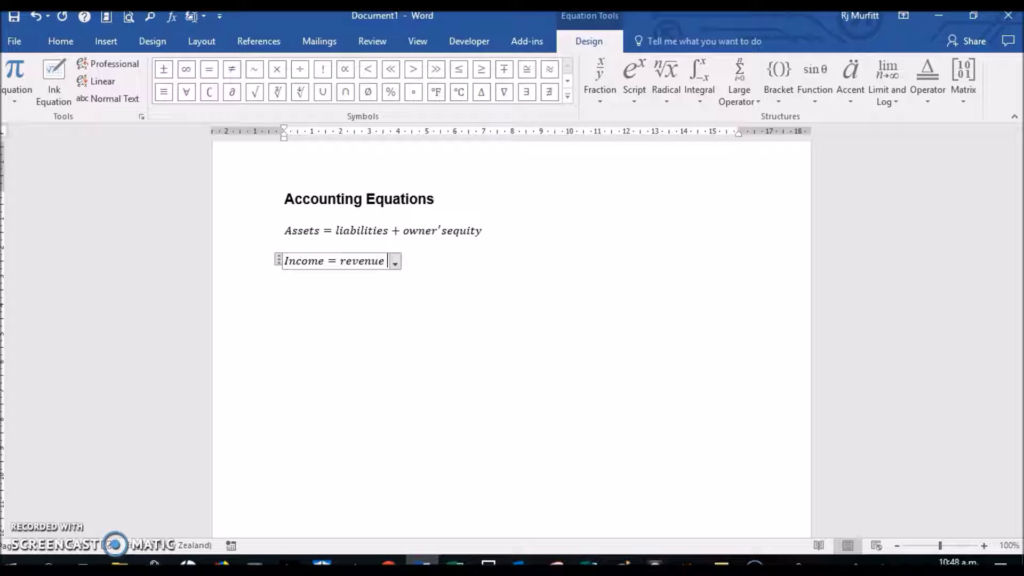
pyautogui.write(' + gains')
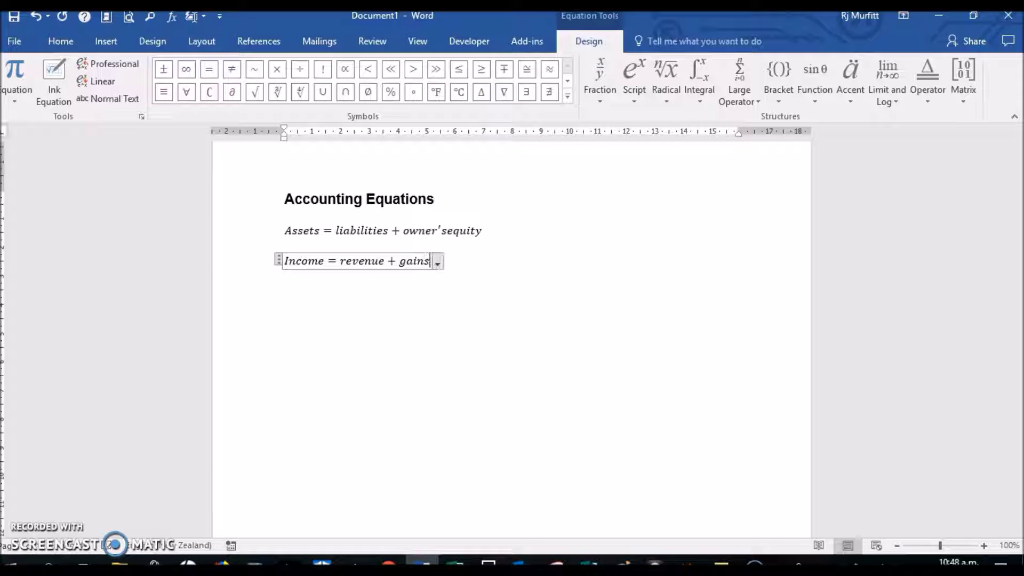
pyautogui.click(520, 245)
pyautogui.click(446, 261)
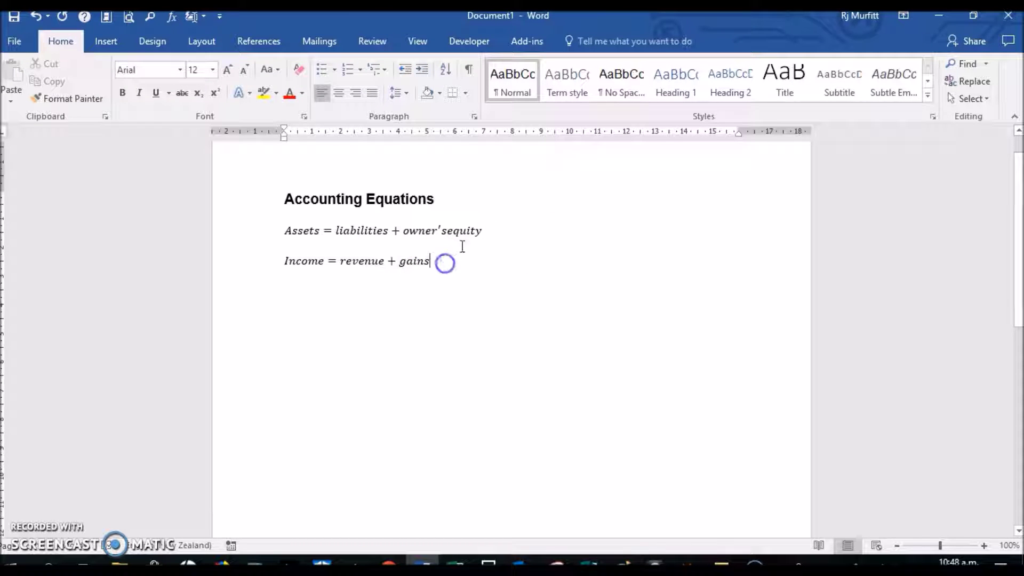
pyautogui.press('Return')
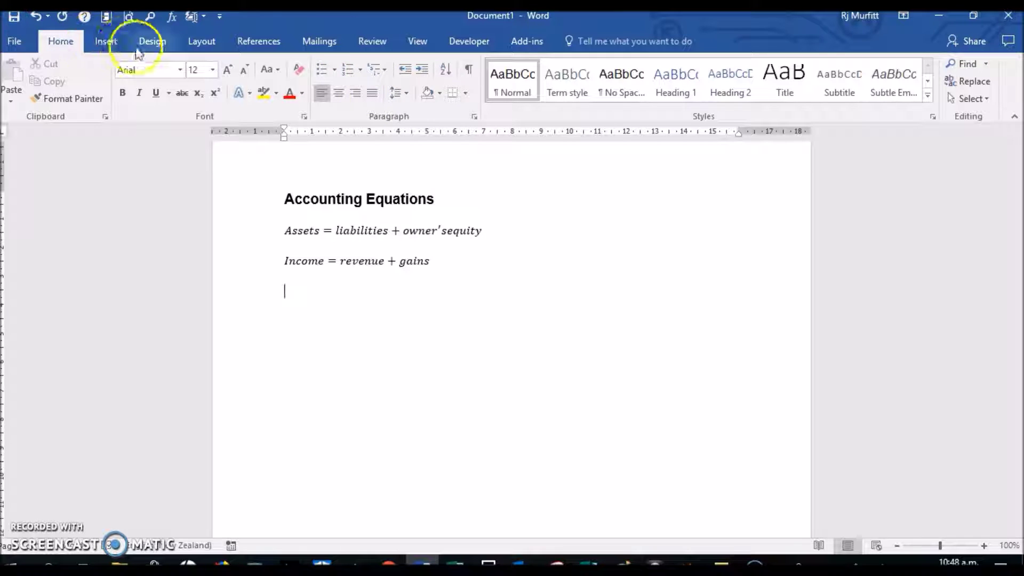
# Insert the equation 'Income - expenses = profits' and add blank lines below it
pyautogui.click(106, 41)
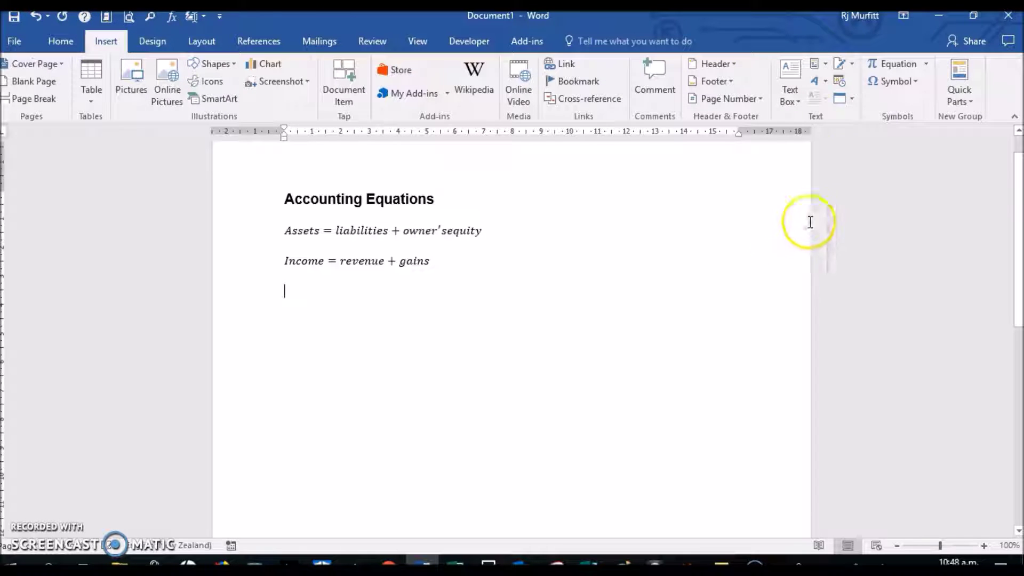
pyautogui.click(898, 65)
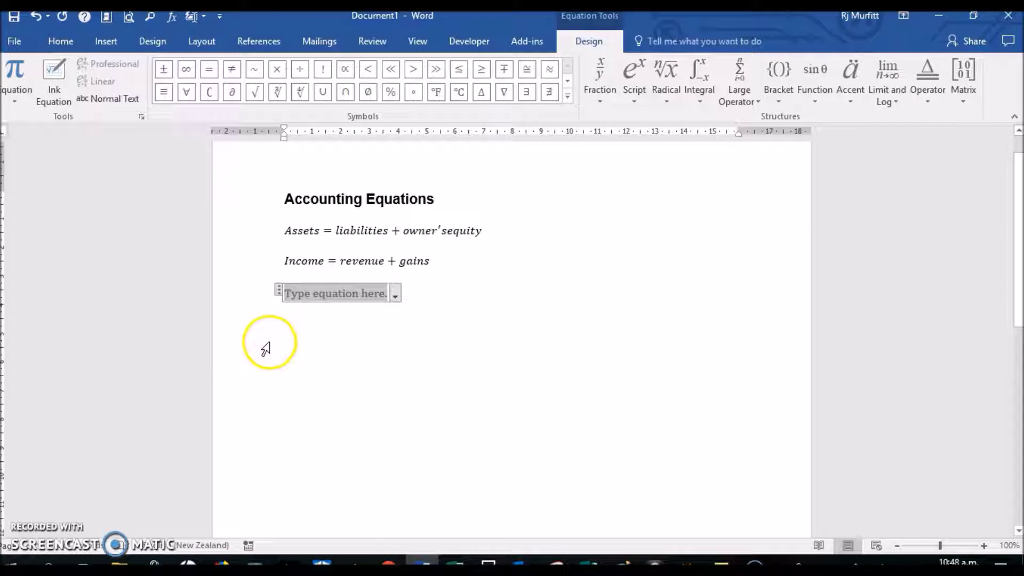
pyautogui.write('Income')
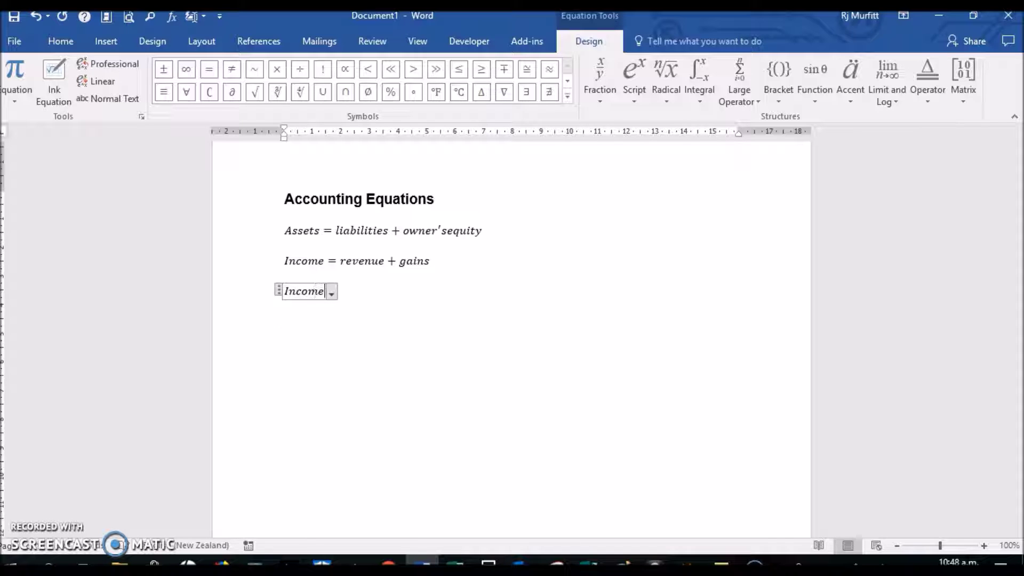
pyautogui.write(' - expens')
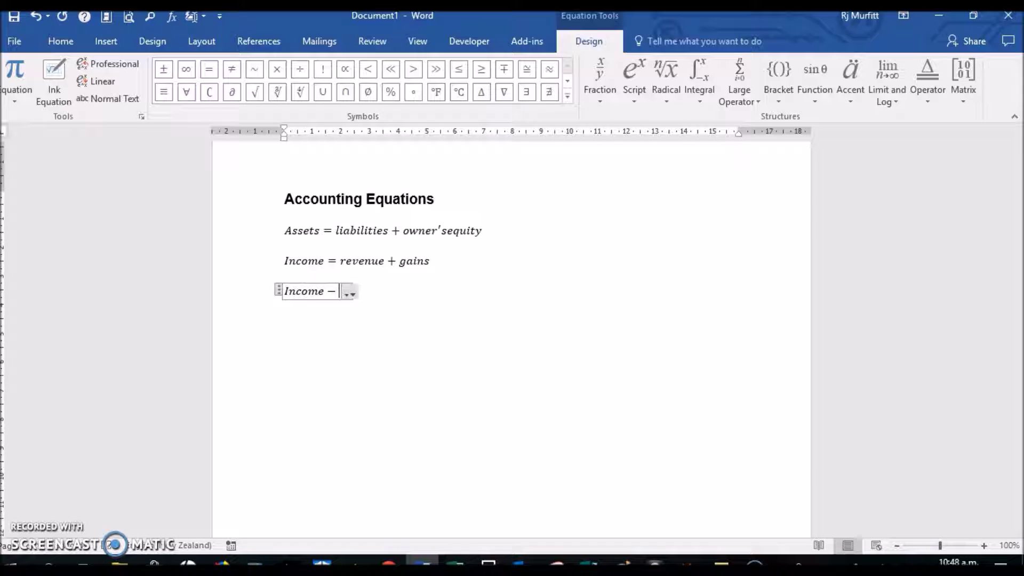
pyautogui.write('es')
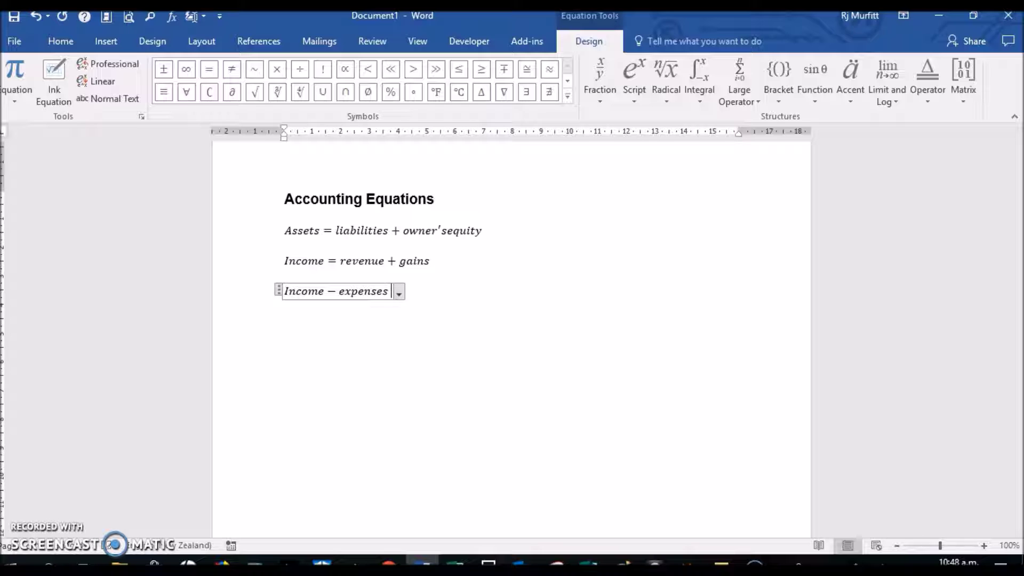
pyautogui.write(' = profits')
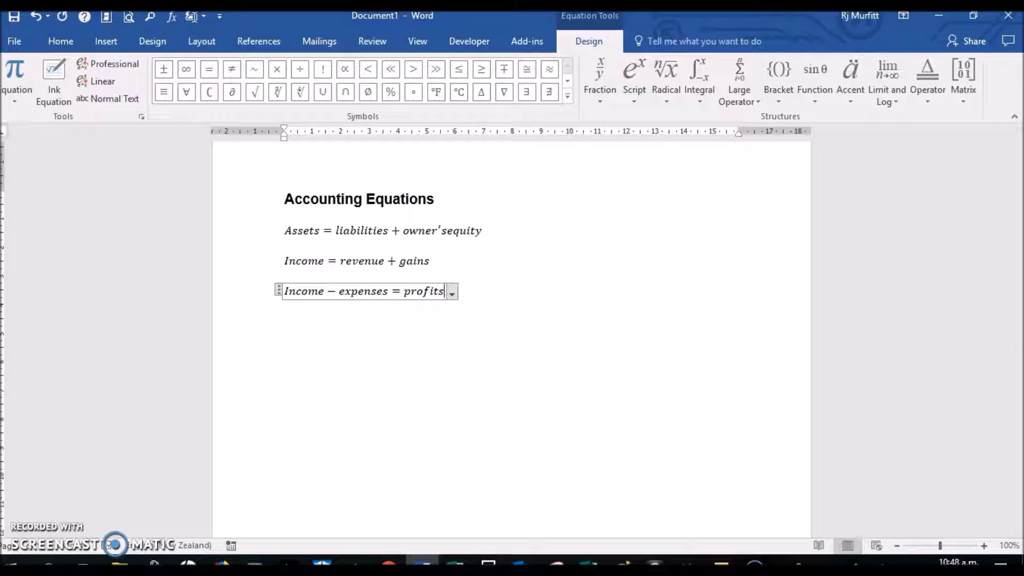
pyautogui.click(487, 299)
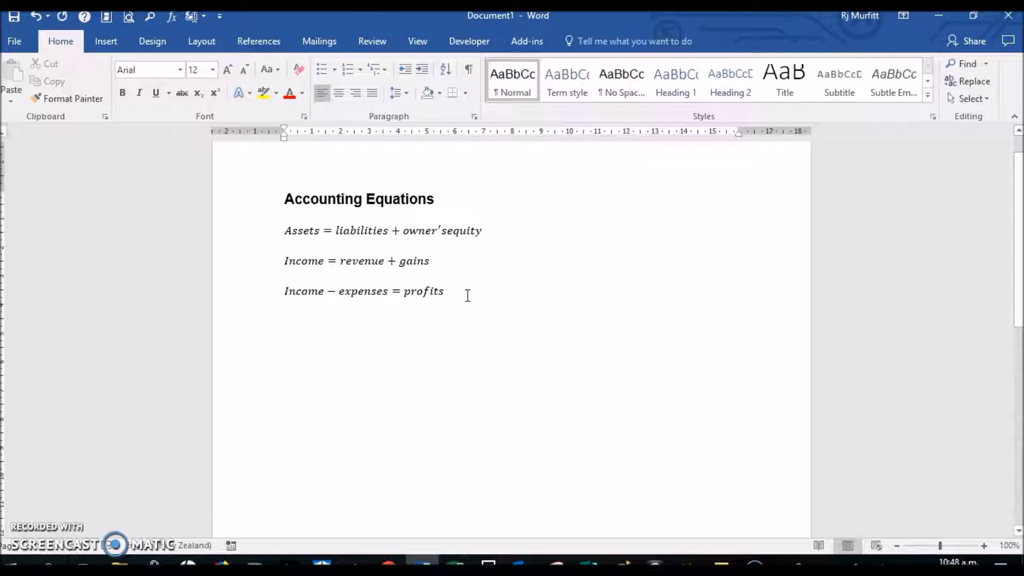
pyautogui.press('Return')
pyautogui.press('Return')
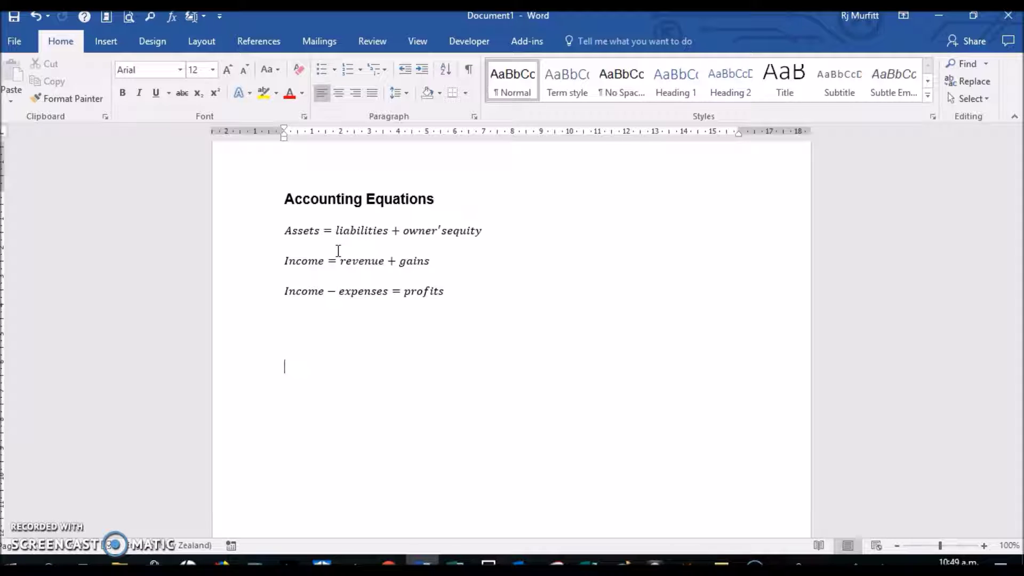
# Insert a new blank equation containing an empty stacked fraction
pyautogui.click(111, 46)
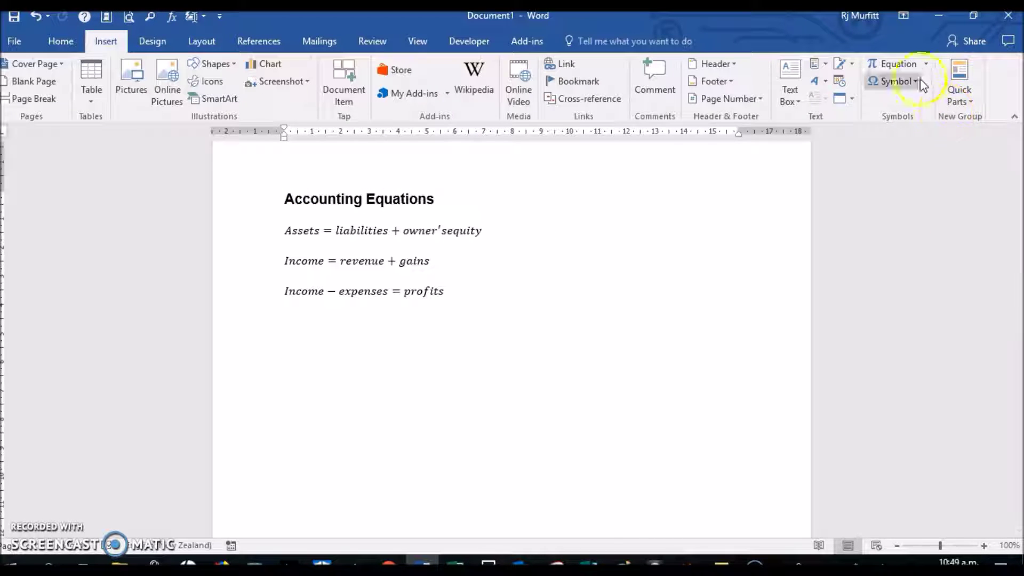
pyautogui.click(927, 63)
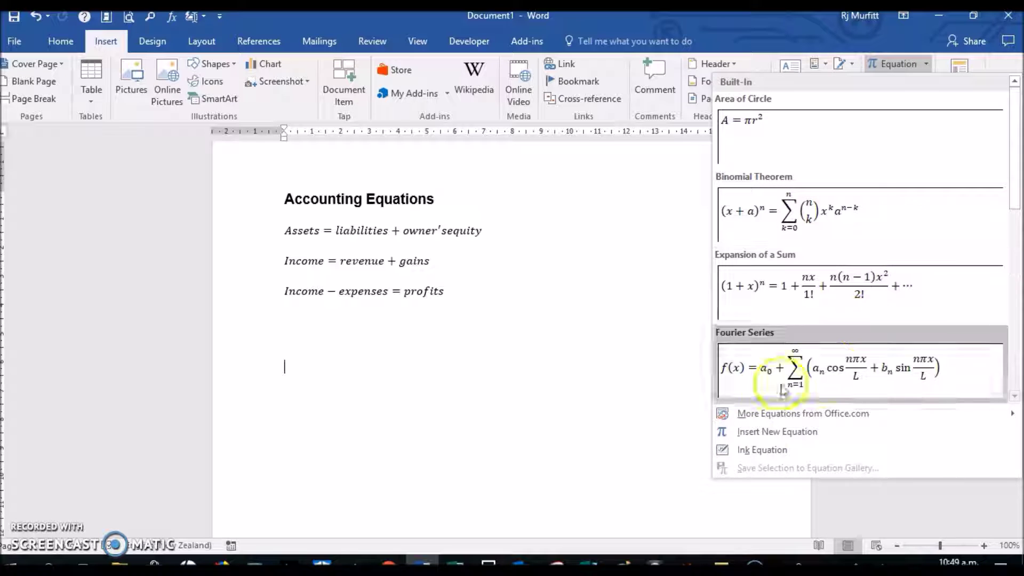
pyautogui.click(778, 429)
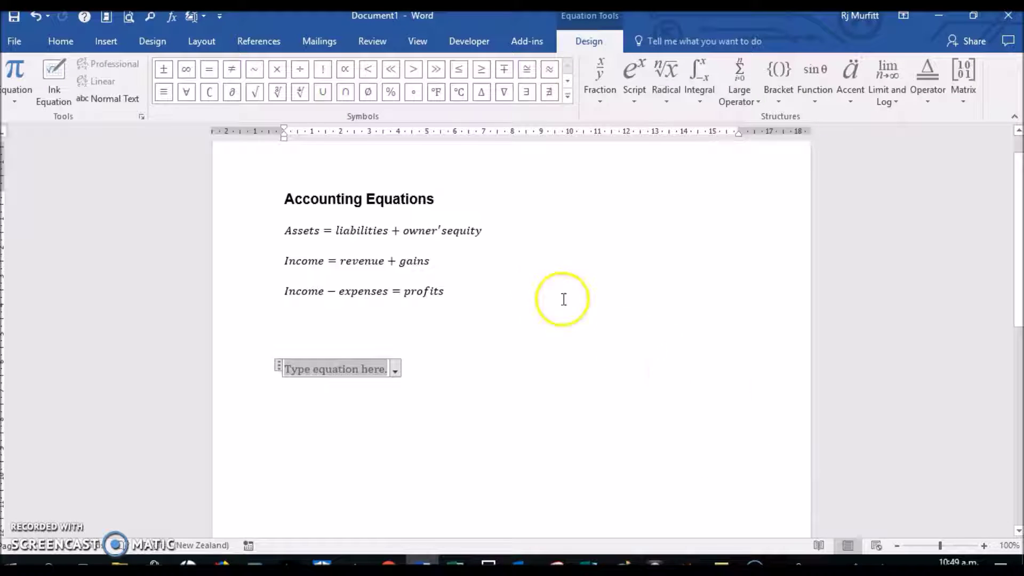
pyautogui.click(600, 102)
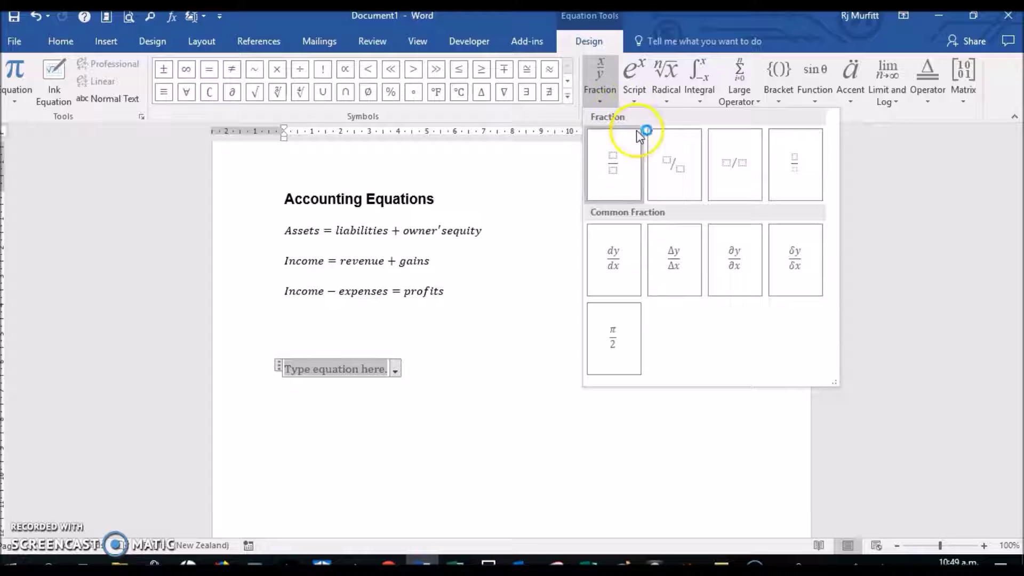
pyautogui.click(614, 162)
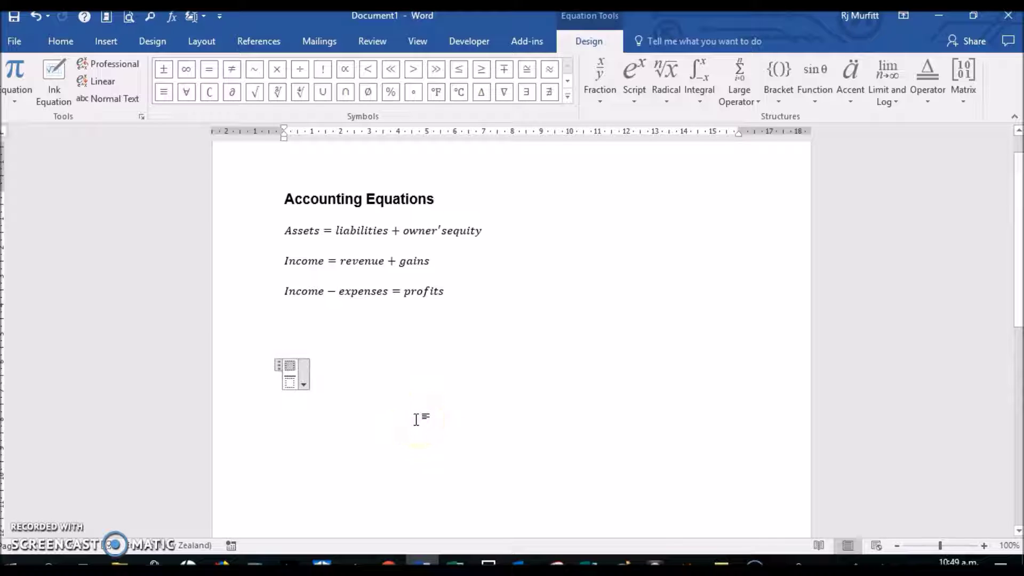
# Fill the fraction with 'costs of goods sold' over 'average inventory'
pyautogui.write('cost')
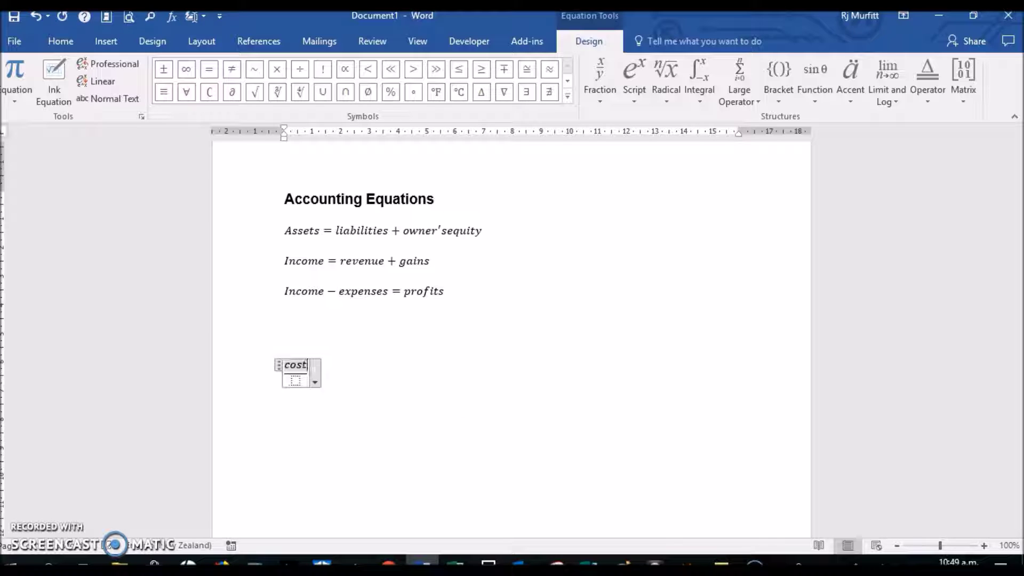
pyautogui.write('s of goods sold')
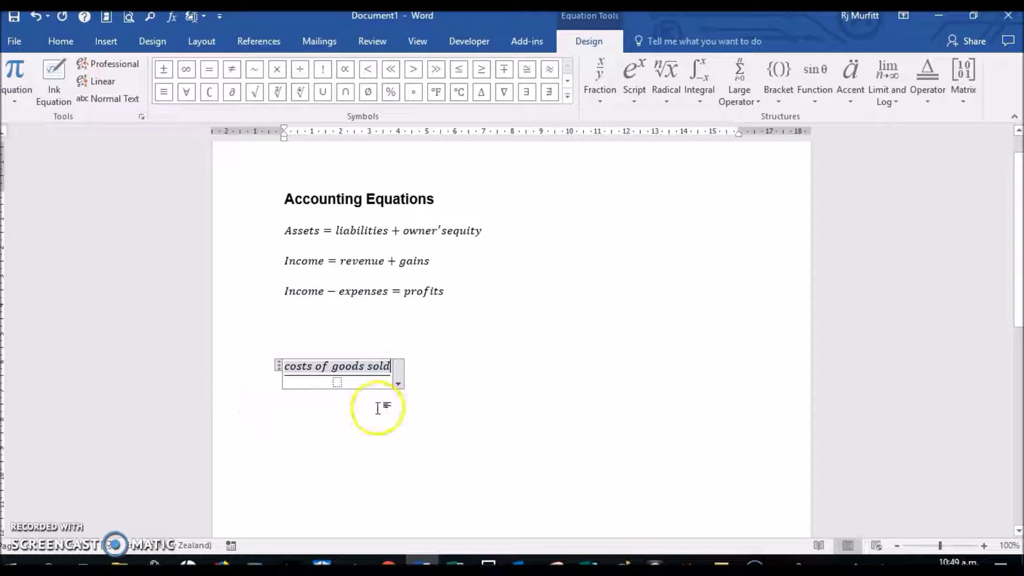
pyautogui.click(338, 383)
pyautogui.click(711, 527)
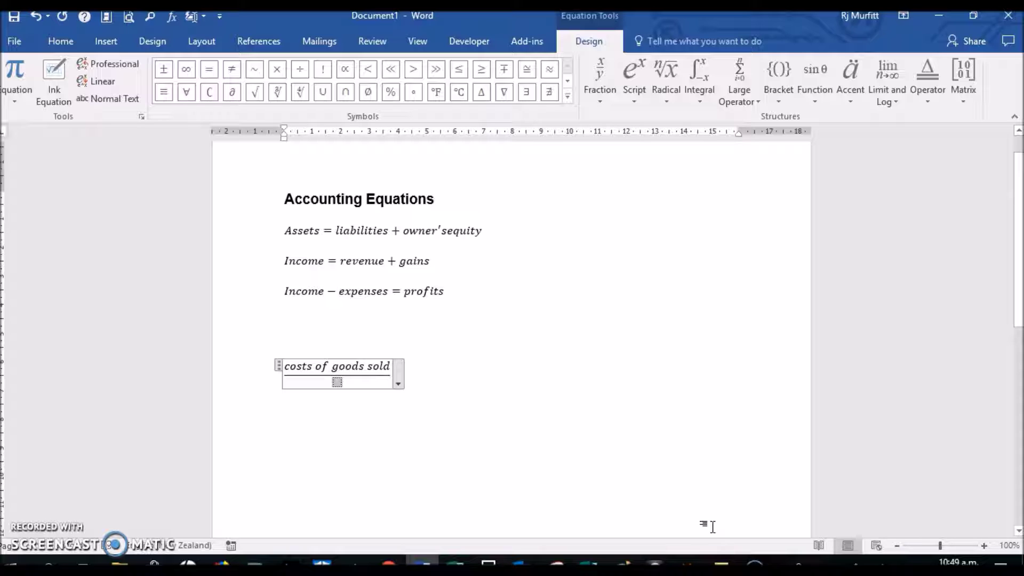
pyautogui.write('average')
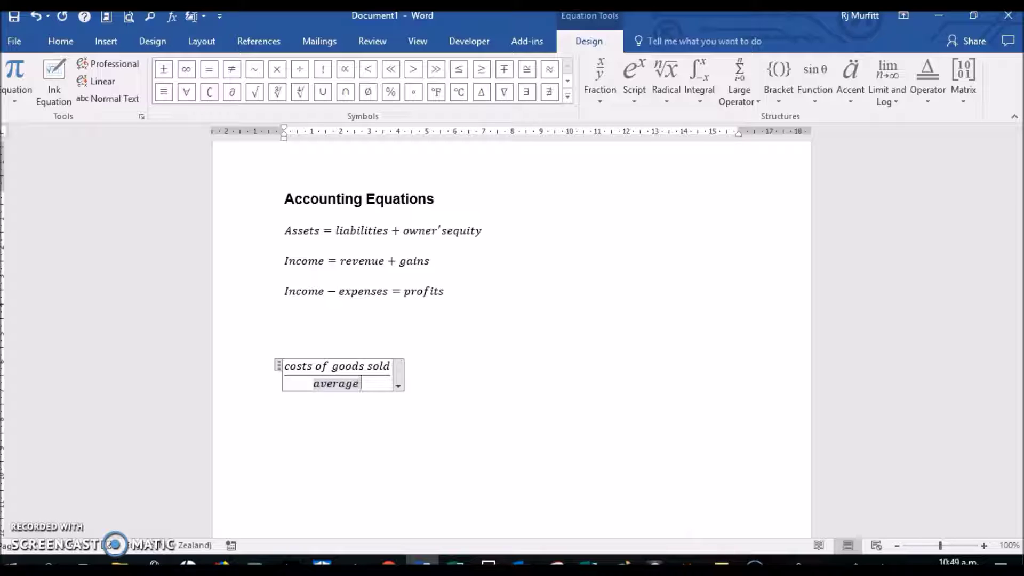
pyautogui.write(' inventory')
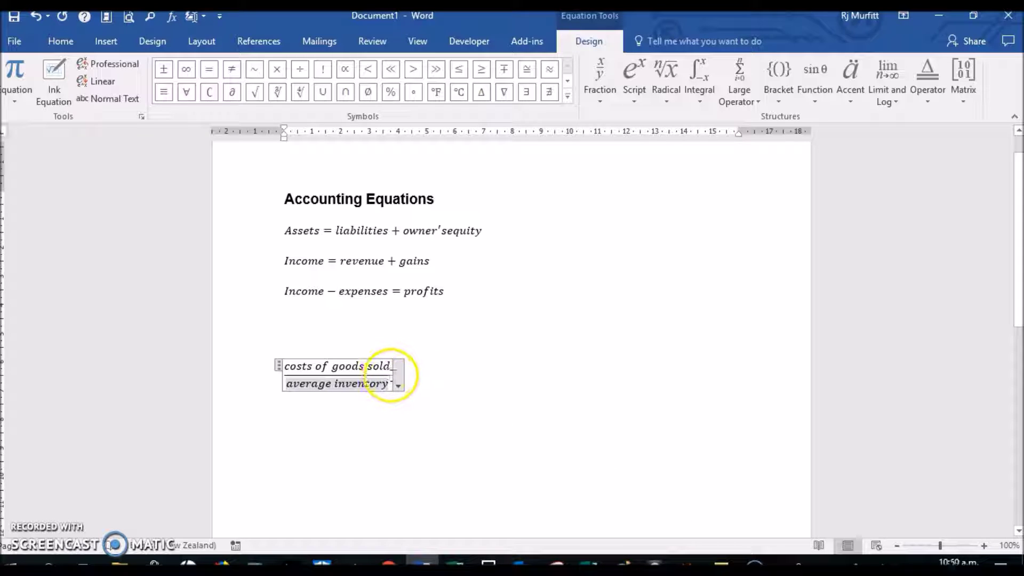
pyautogui.click(390, 375)
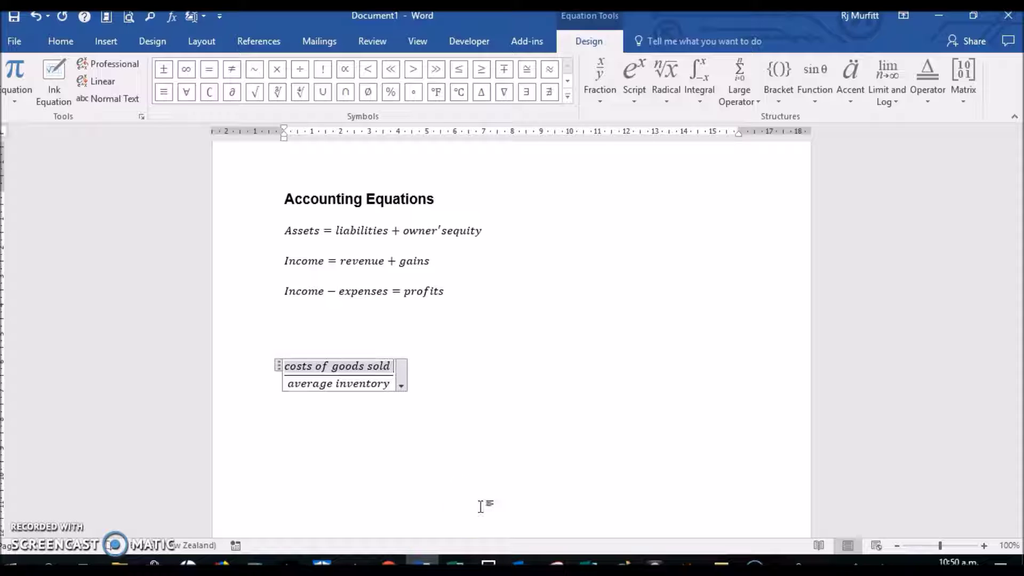
# Append '= inventory turnover' after the fraction and start a new line below
pyautogui.click(394, 374)
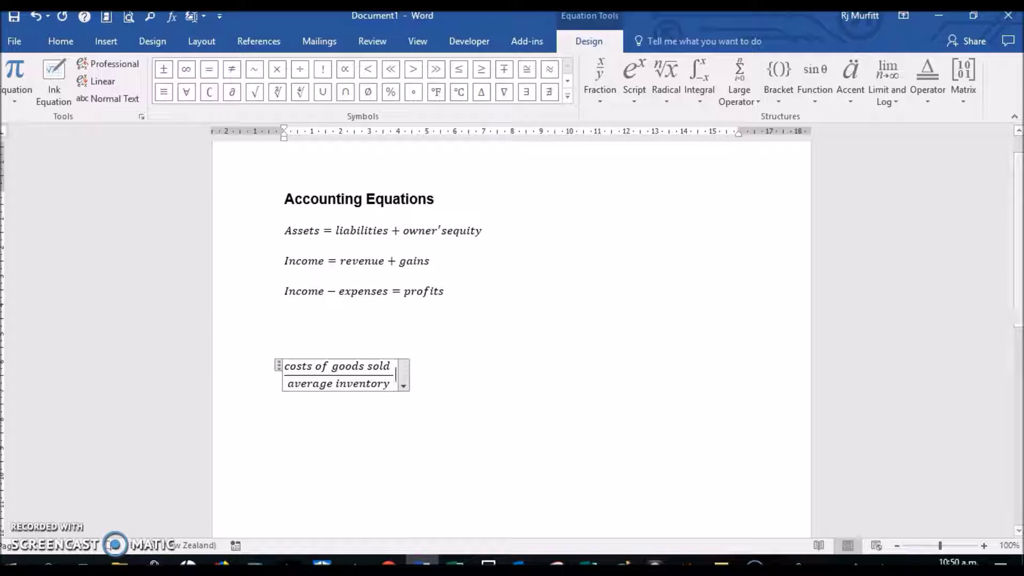
pyautogui.write('=')
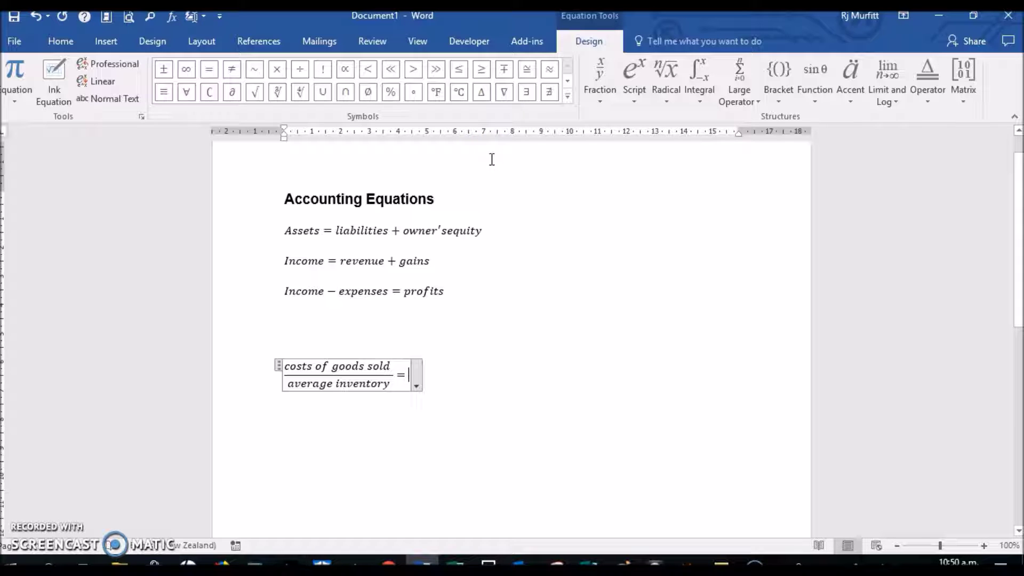
pyautogui.write('inventory')
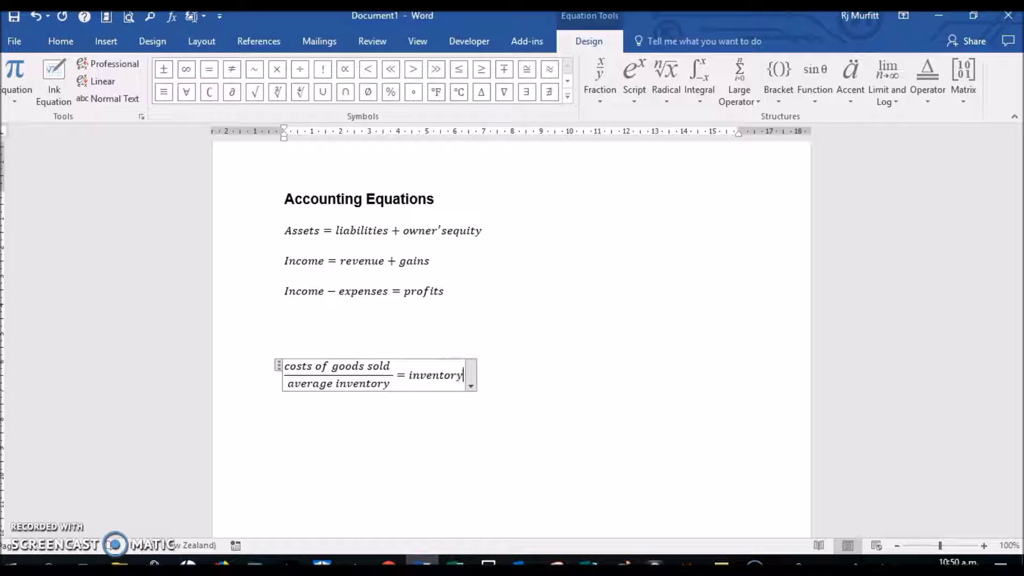
pyautogui.write(' turnover')
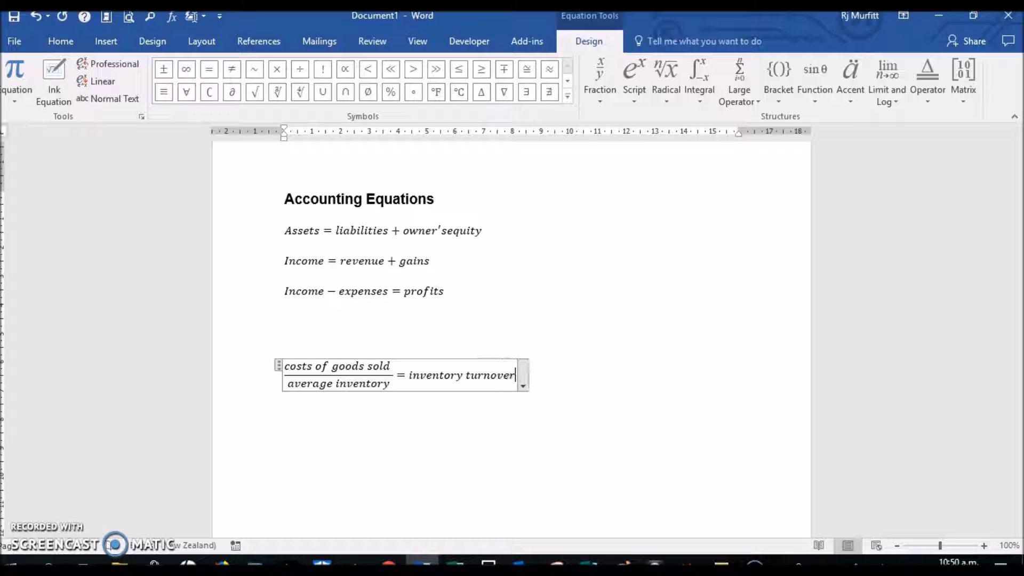
pyautogui.click(578, 377)
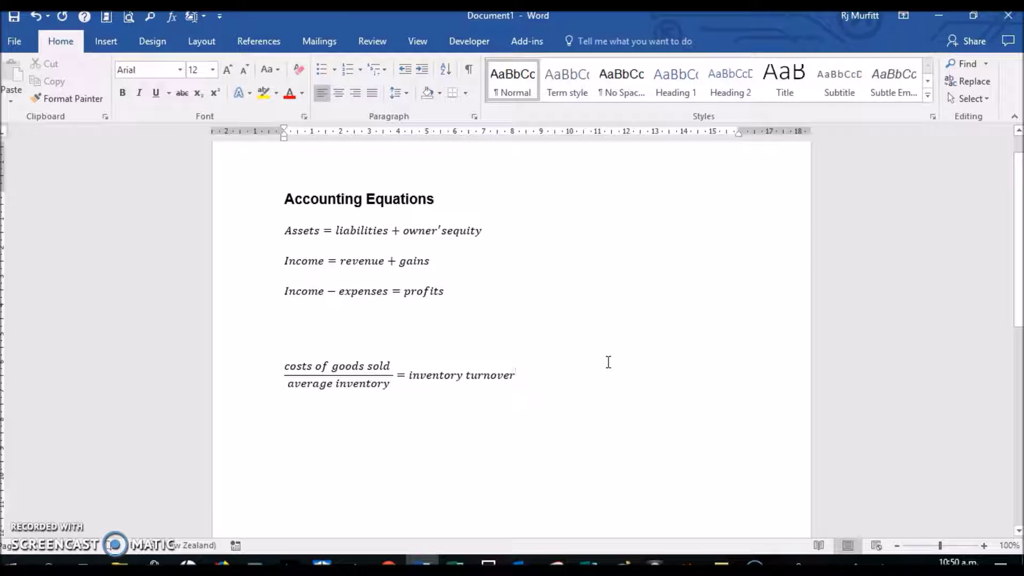
pyautogui.press('Return')
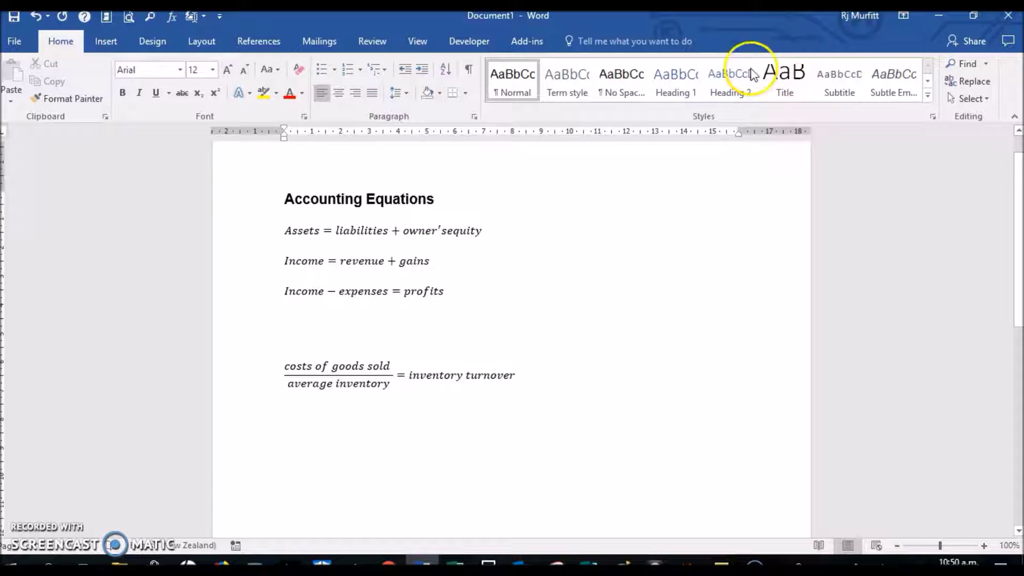
# Show the Insert tab commands
pyautogui.click(106, 41)
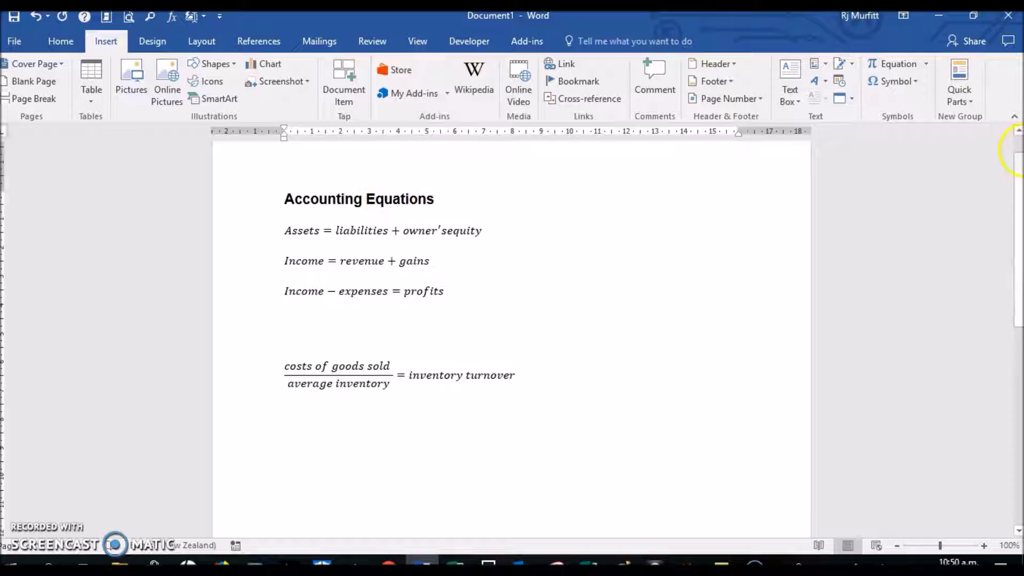
# Insert a new blank equation and place an empty stacked fraction in it
pyautogui.click(926, 67)
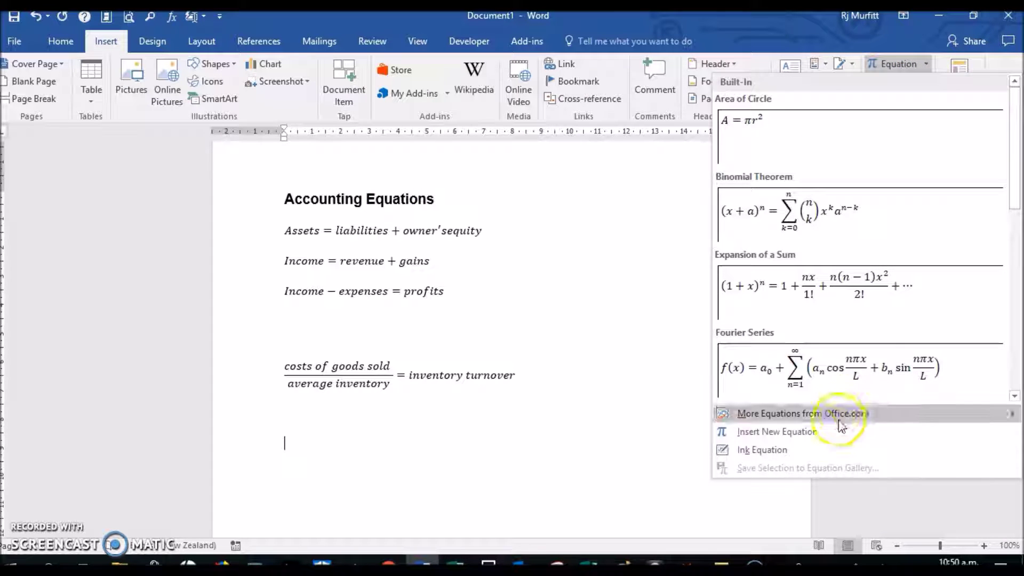
pyautogui.click(794, 438)
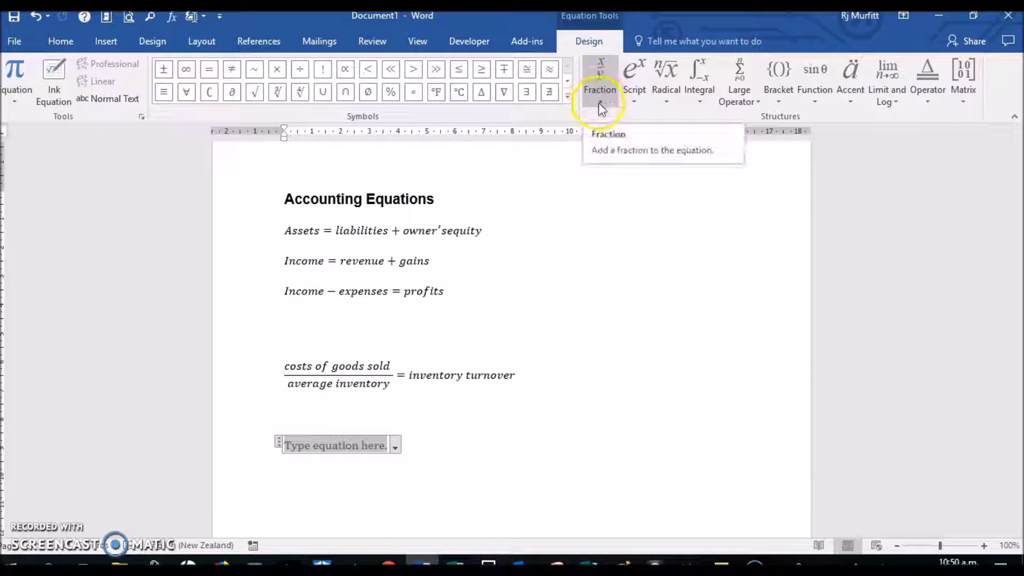
pyautogui.click(599, 102)
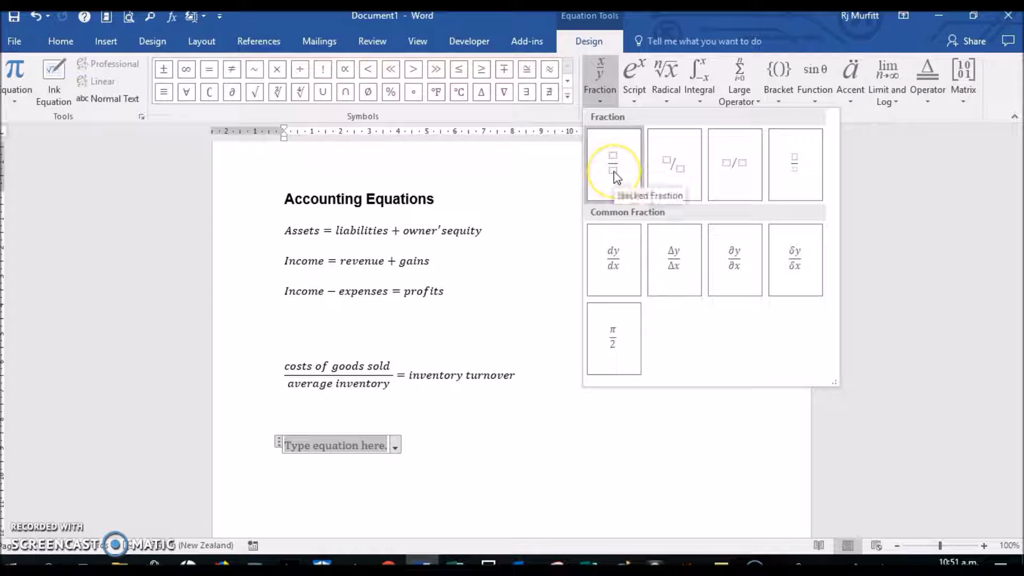
pyautogui.click(611, 162)
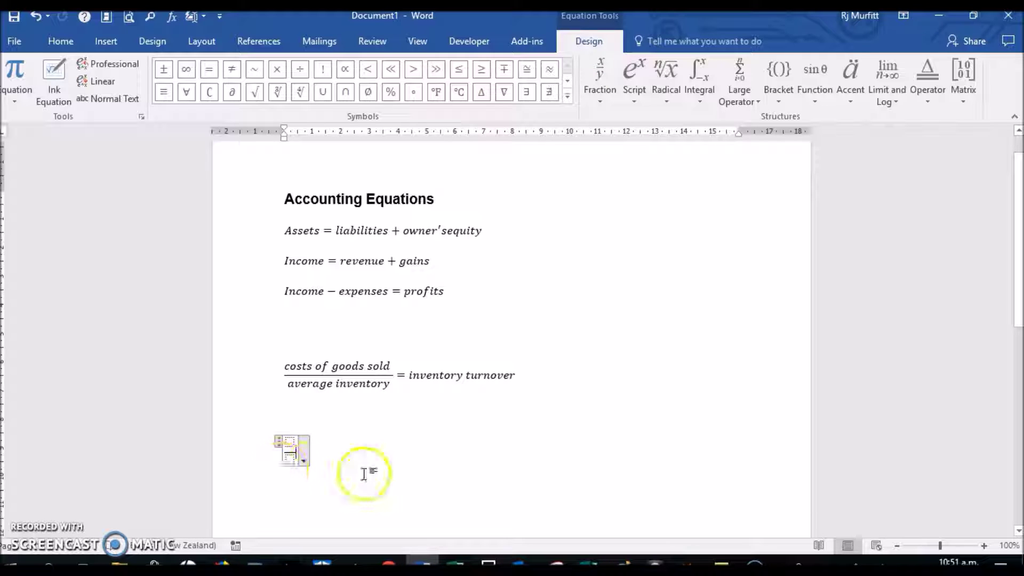
# Type 'Gross profit margin =' before the fraction, with 'net sales- cost of goods sold' over 'net sales'
pyautogui.click(284, 451)
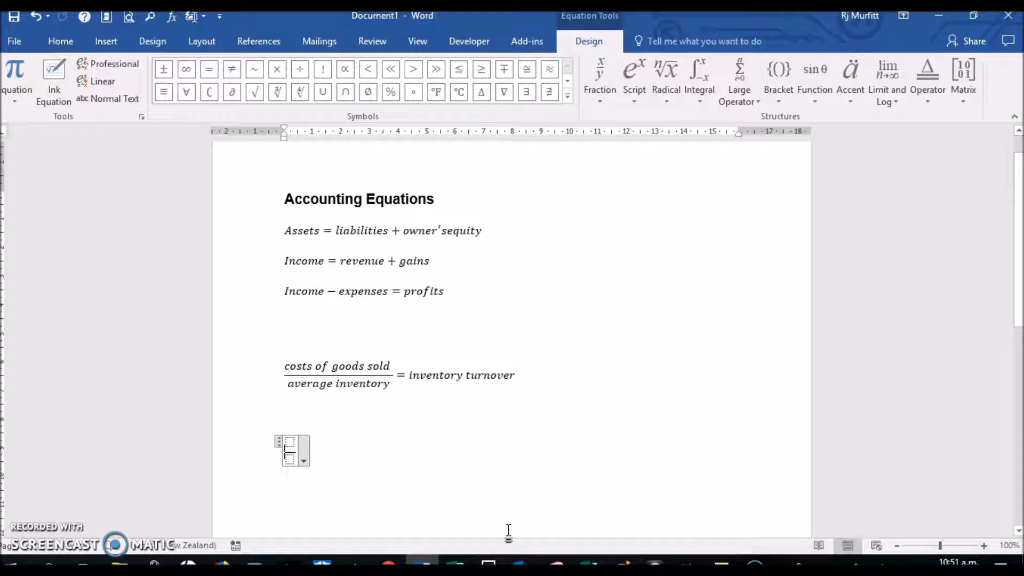
pyautogui.write('Gros')
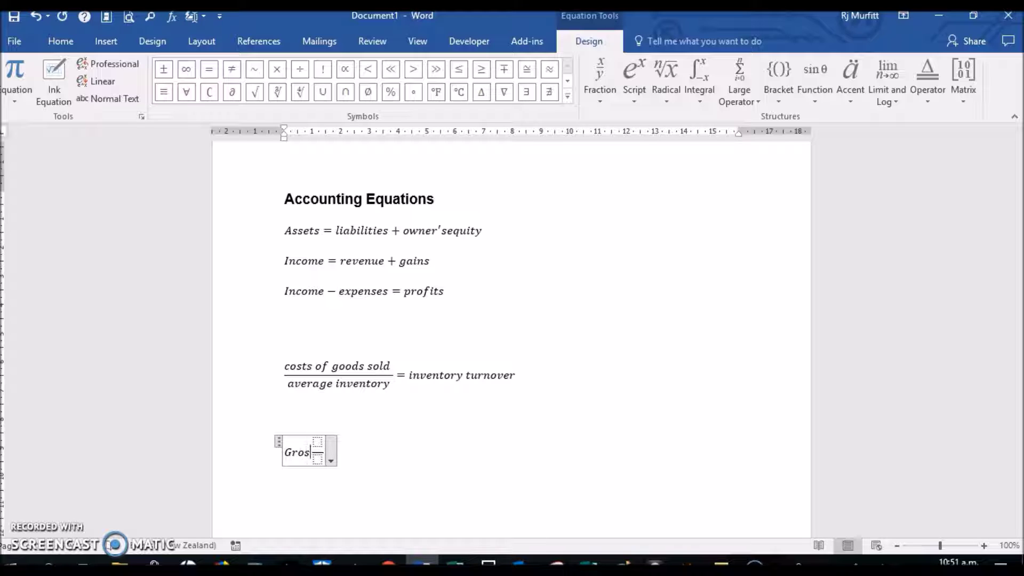
pyautogui.write('s profit mar')
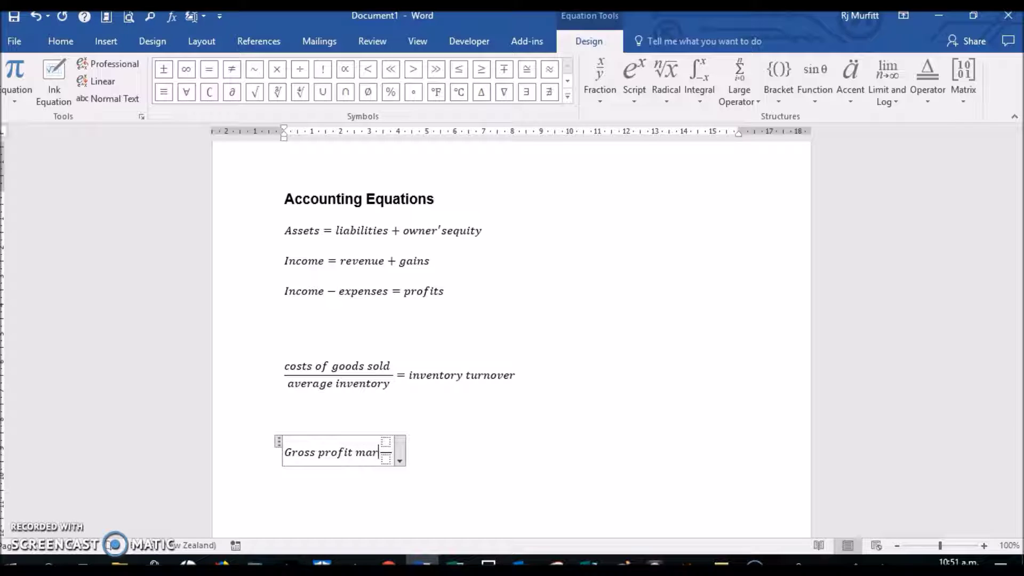
pyautogui.write('gin =')
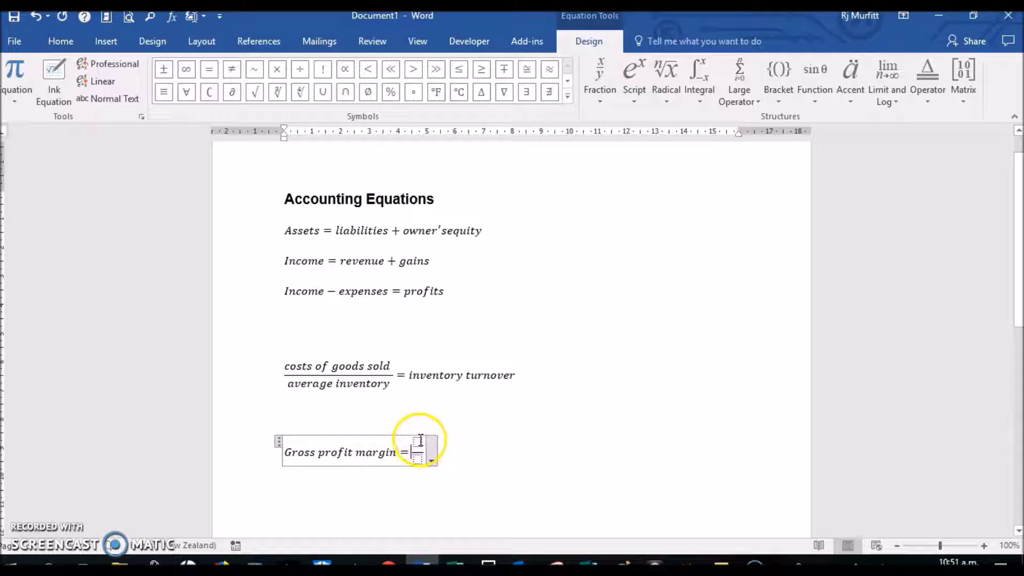
pyautogui.click(417, 441)
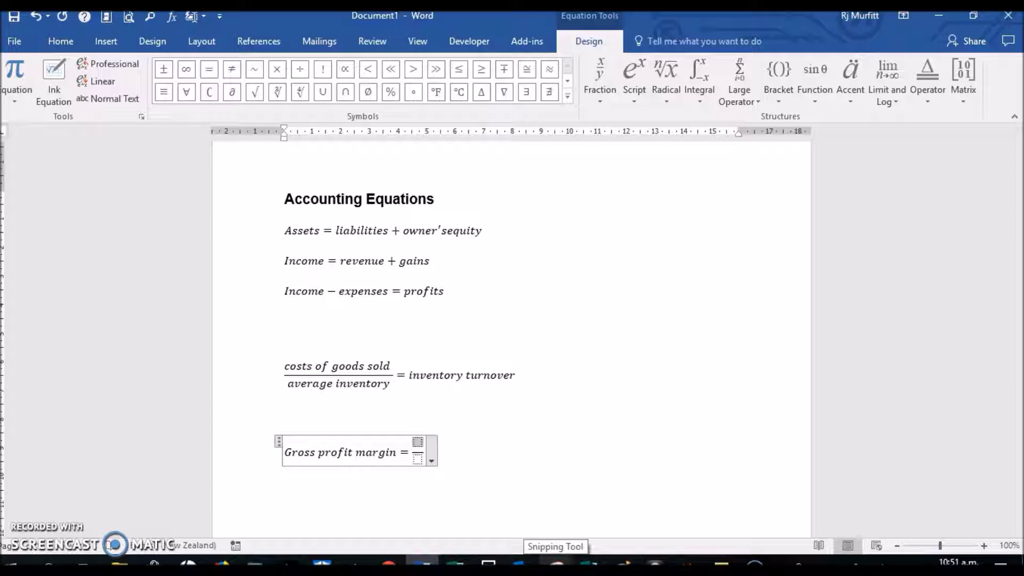
pyautogui.write('net')
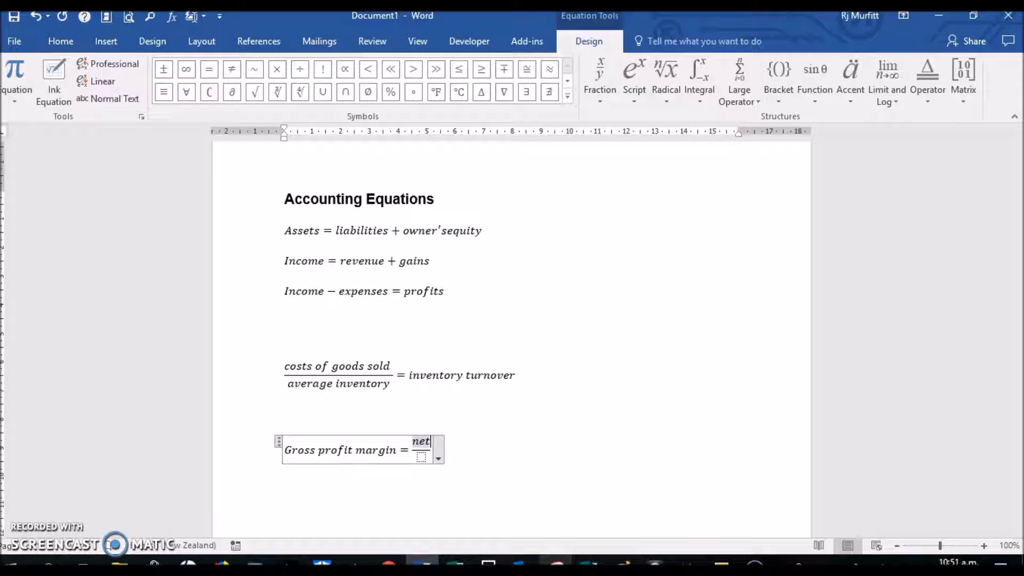
pyautogui.write(' sales-')
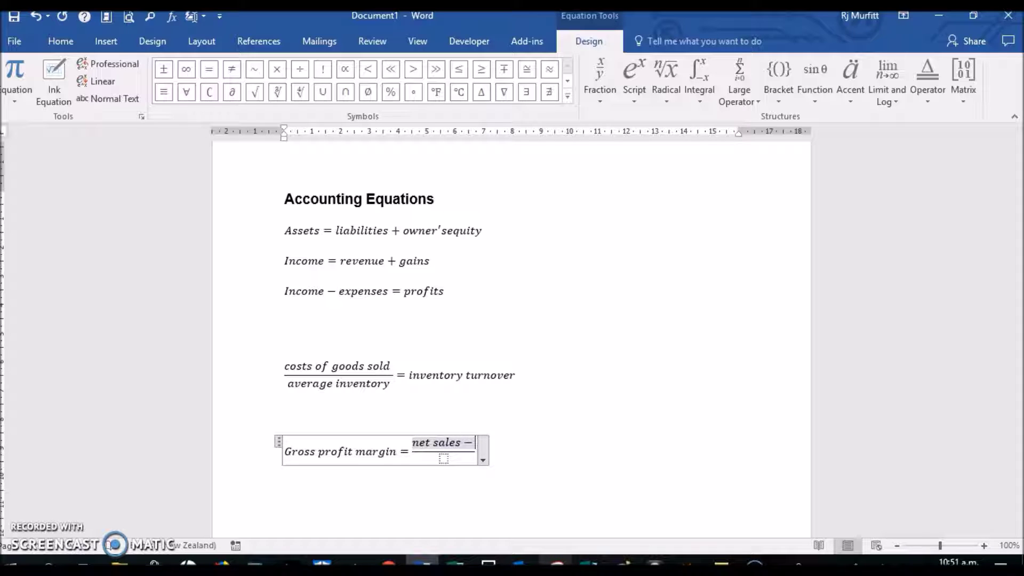
pyautogui.write(' cost of')
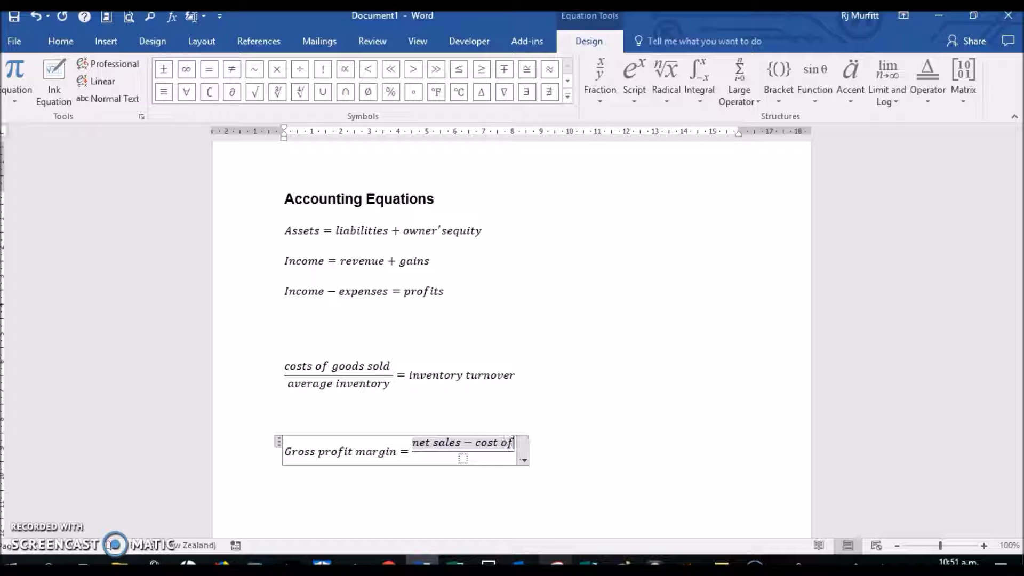
pyautogui.write(' goods sold')
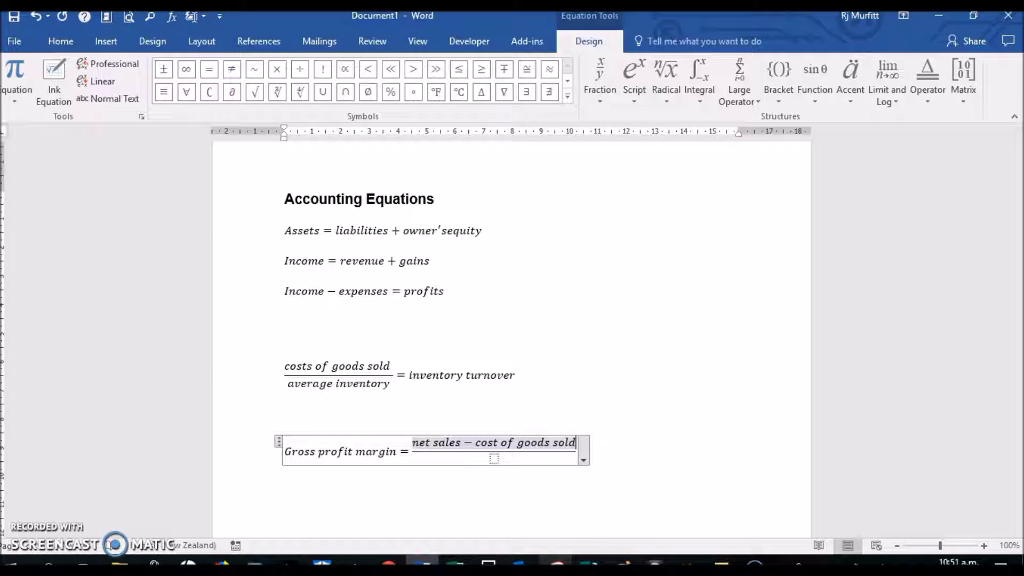
pyautogui.click(496, 468)
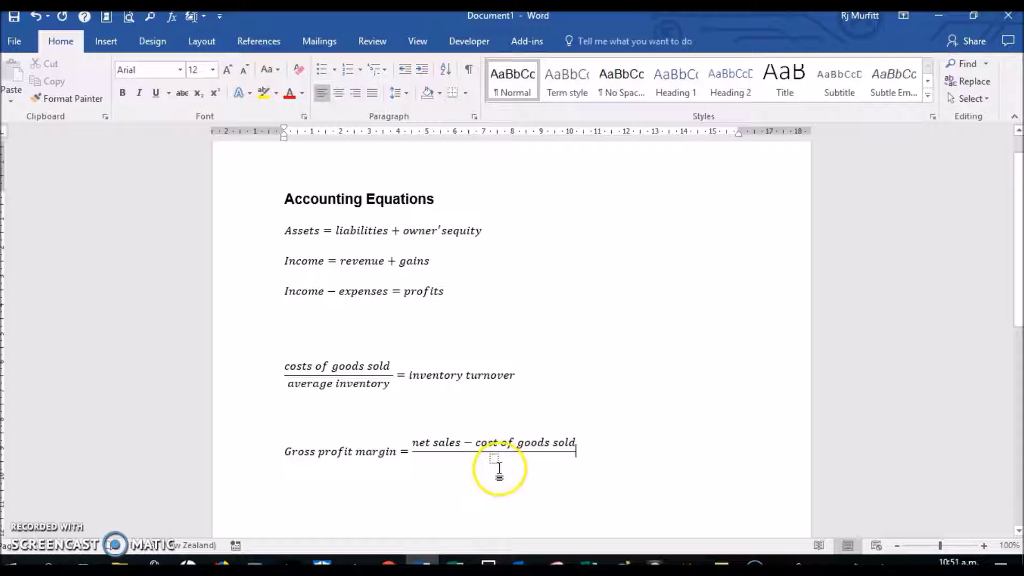
pyautogui.click(495, 460)
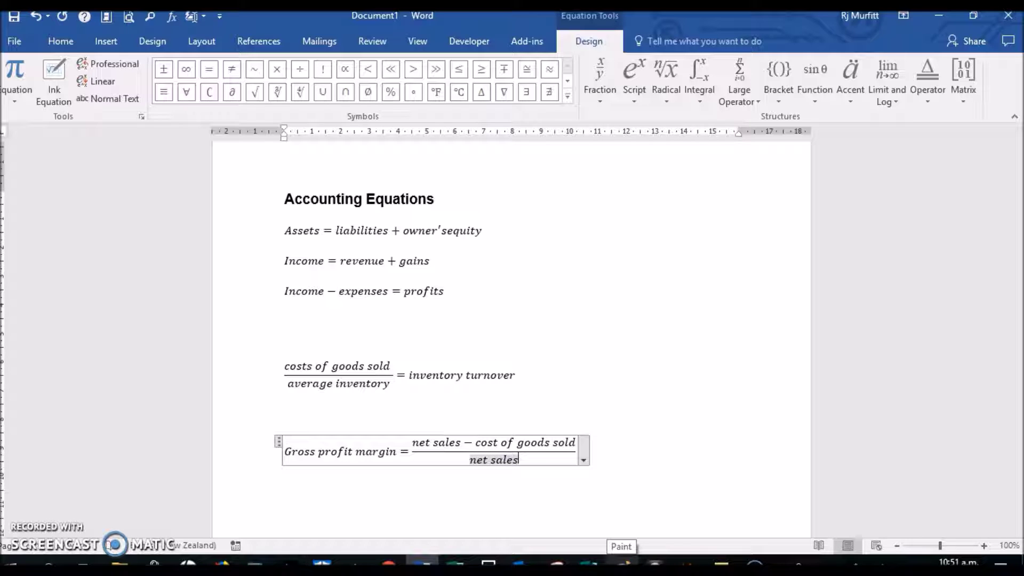
pyautogui.click(642, 561)
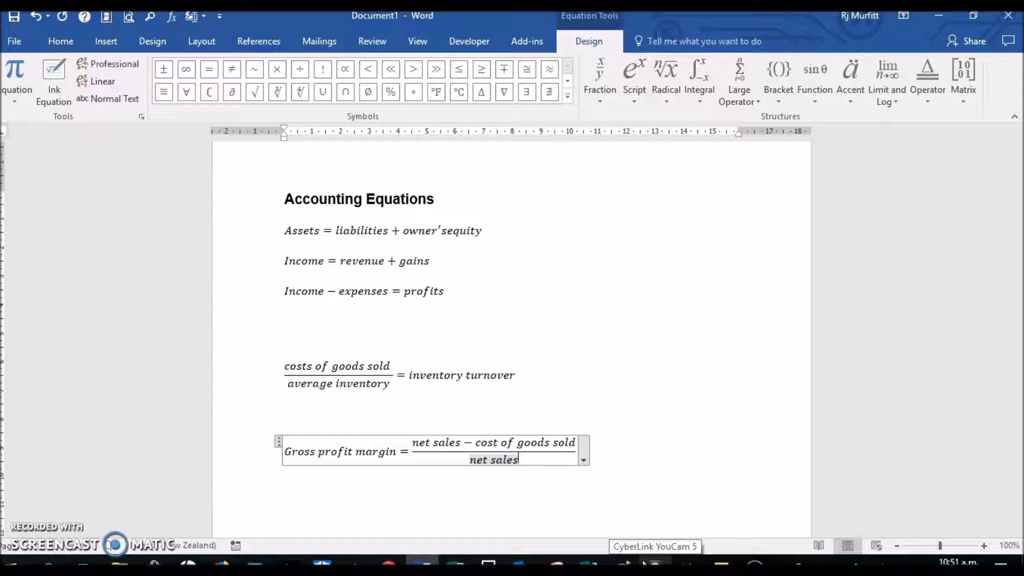
pyautogui.click(640, 455)
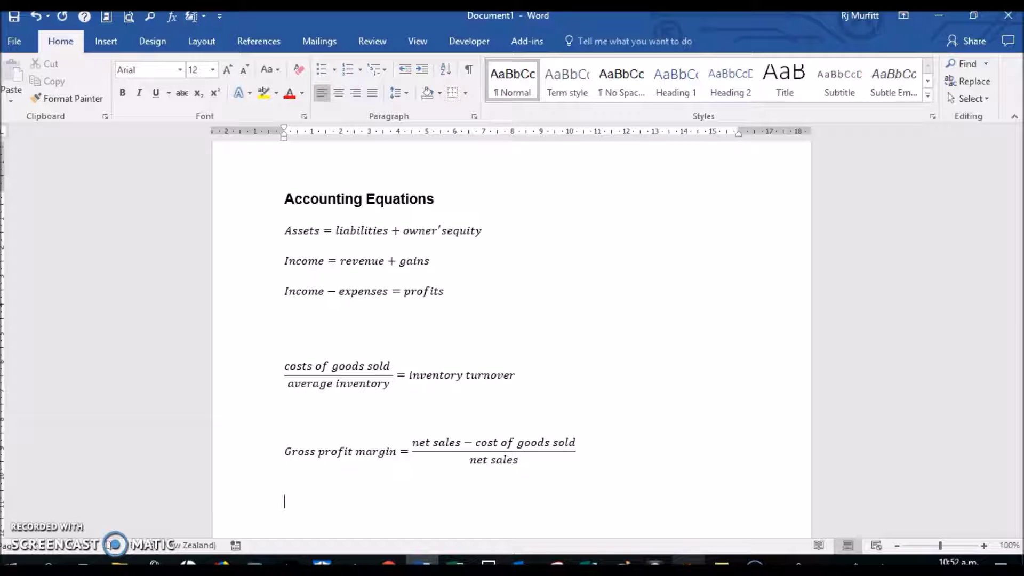
# Insert another blank equation with an empty stacked fraction on the empty line
pyautogui.click(106, 41)
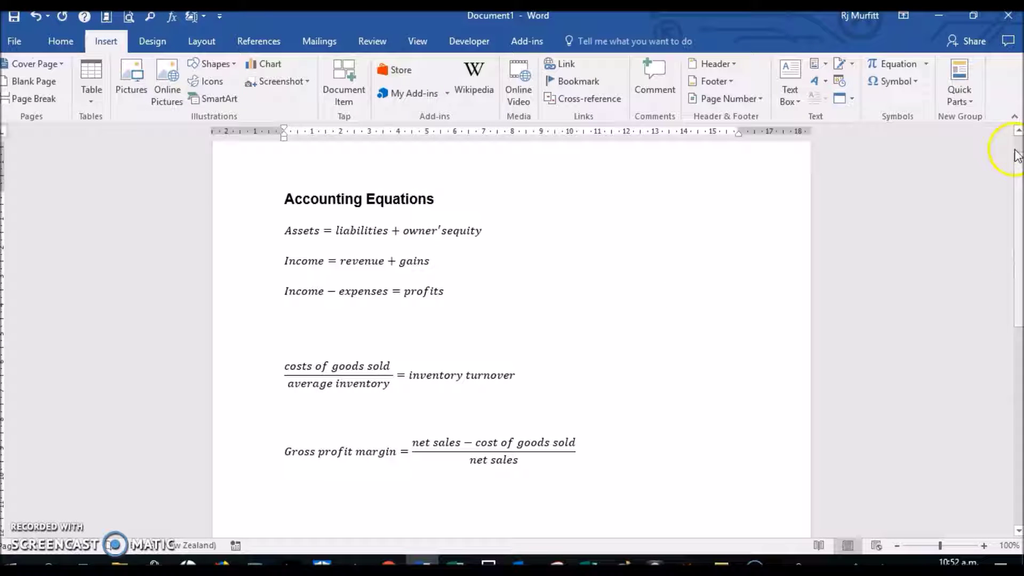
pyautogui.click(926, 72)
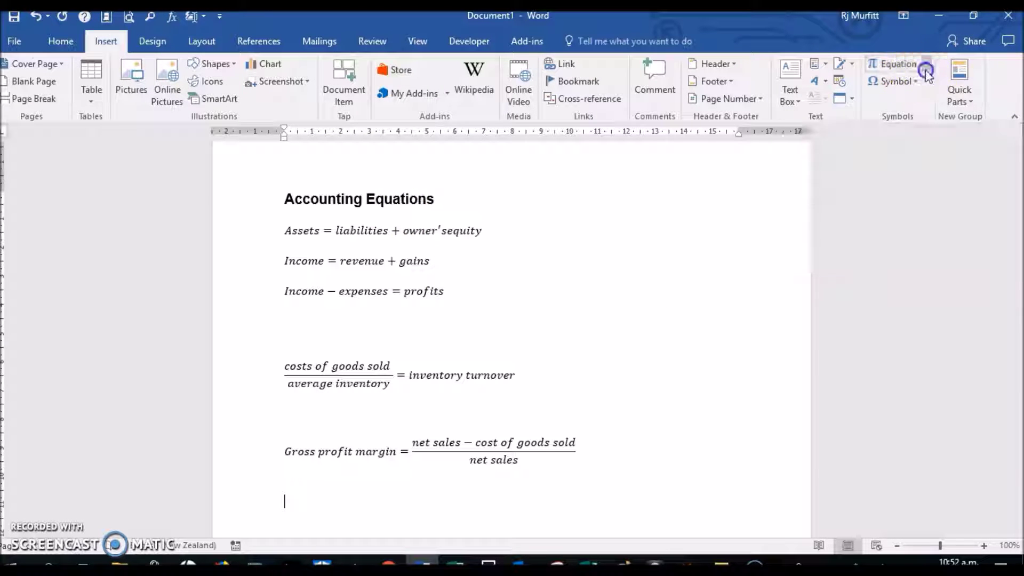
pyautogui.click(781, 437)
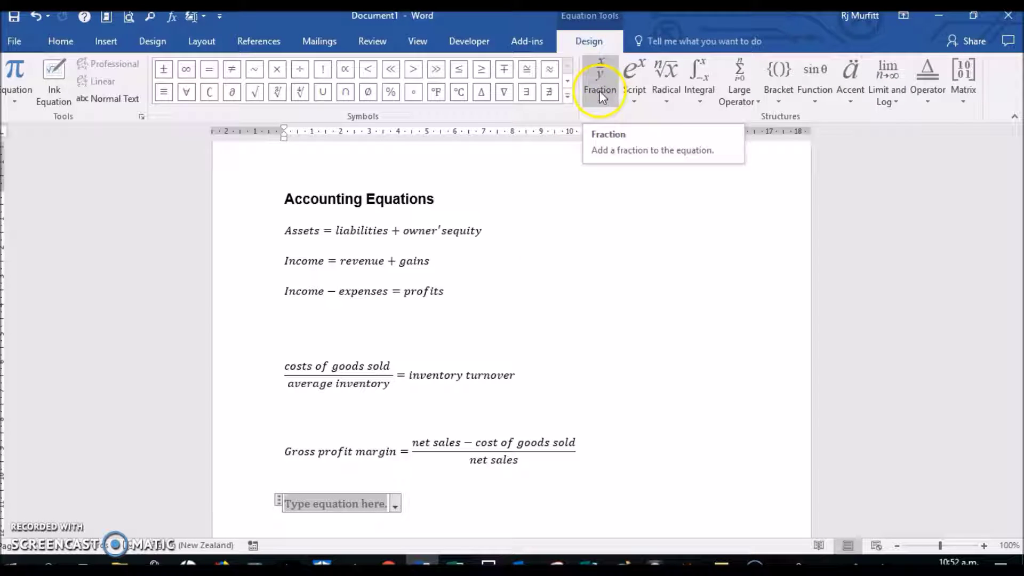
pyautogui.click(600, 94)
pyautogui.click(602, 160)
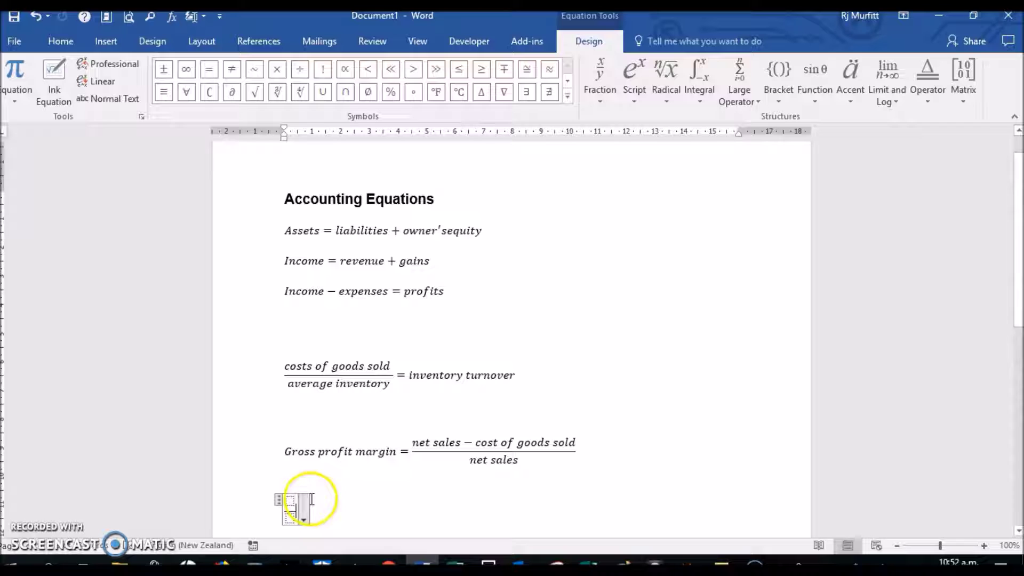
# Type 'Asset turnover =' before the fraction, 'sales' as numerator and 'average total assets' as denominator
pyautogui.click(287, 513)
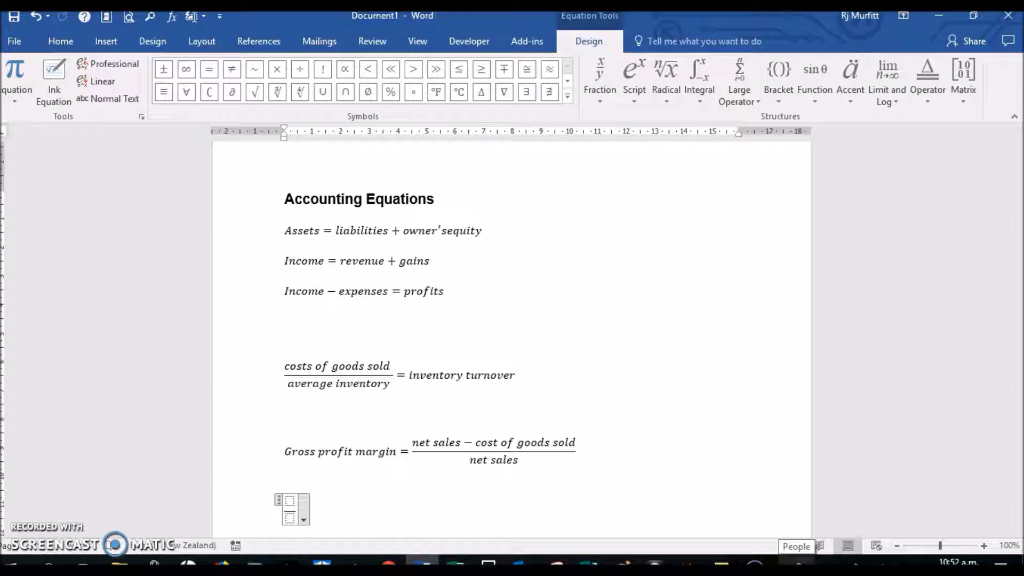
pyautogui.write('Asset')
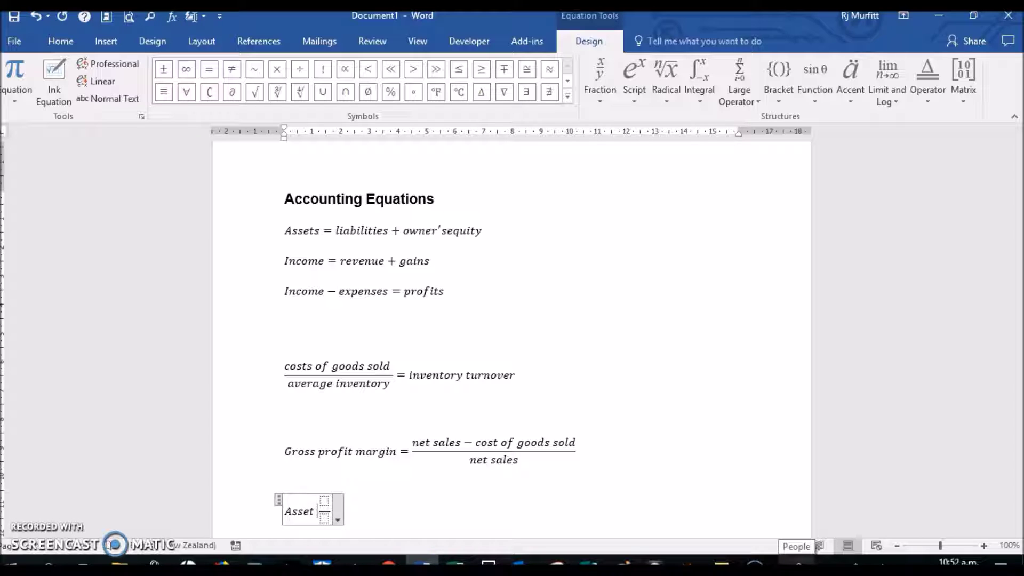
pyautogui.write(' turnover')
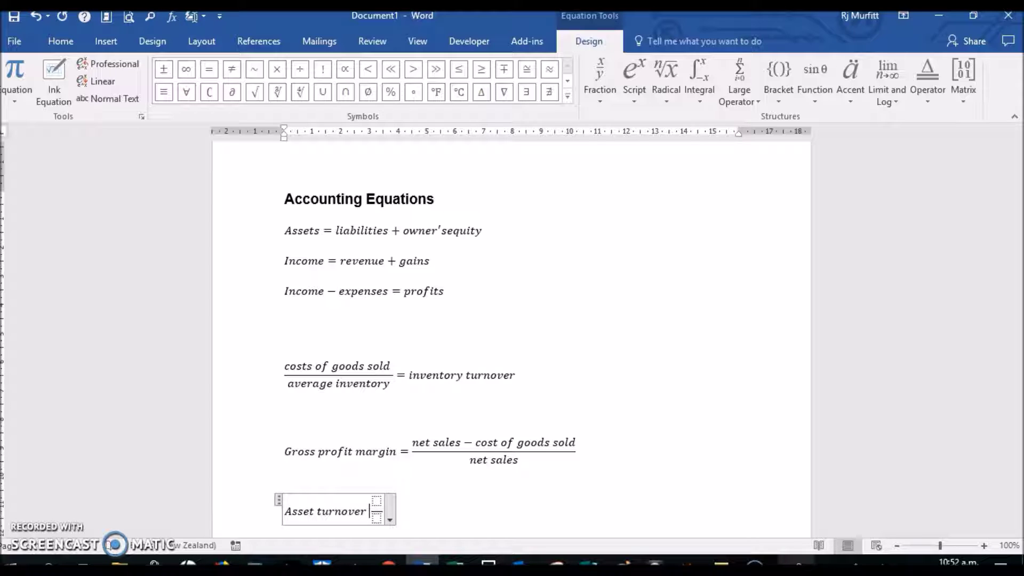
pyautogui.write(' =')
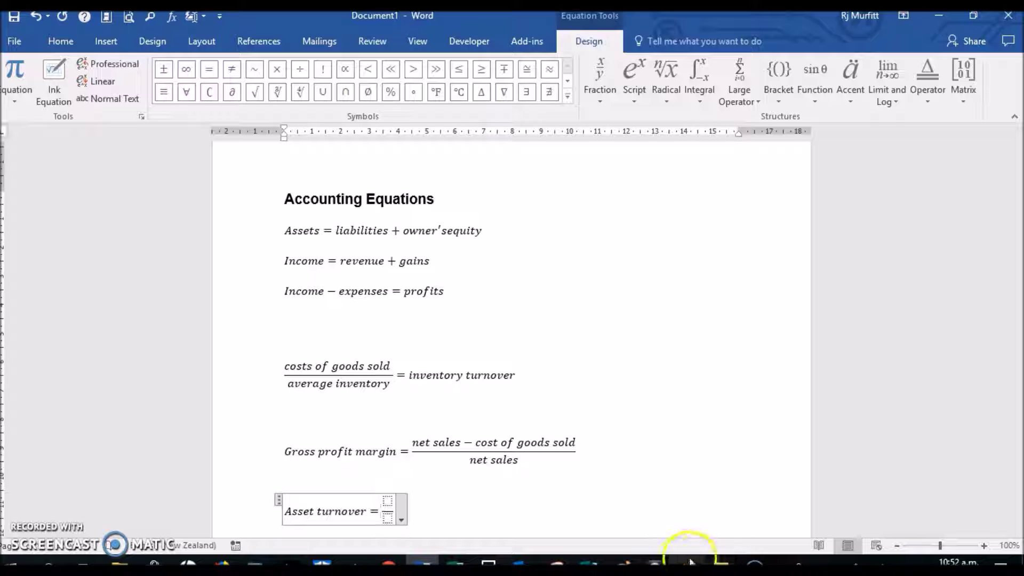
pyautogui.click(387, 500)
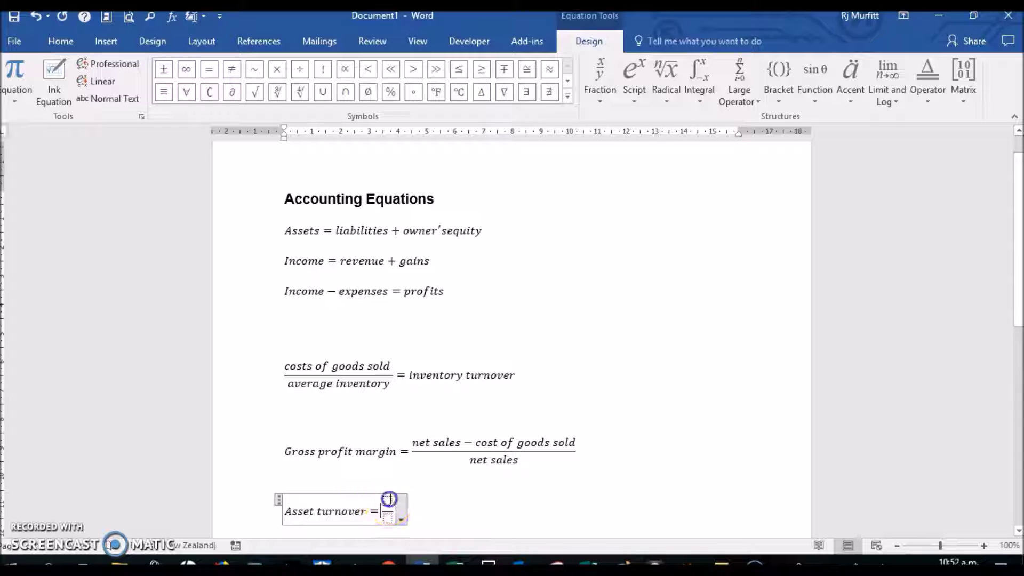
pyautogui.moveTo(736, 562)
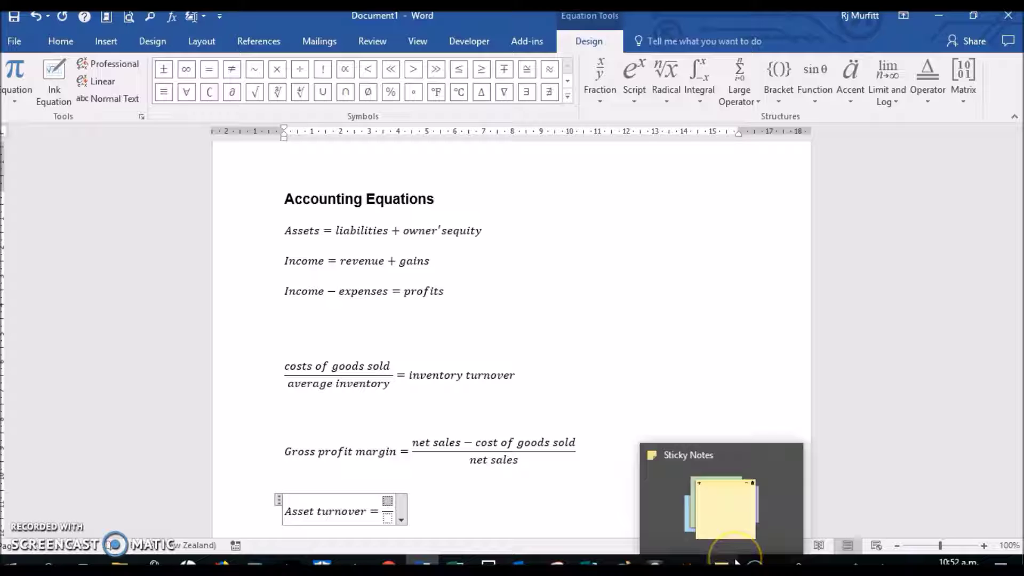
pyautogui.write('sales')
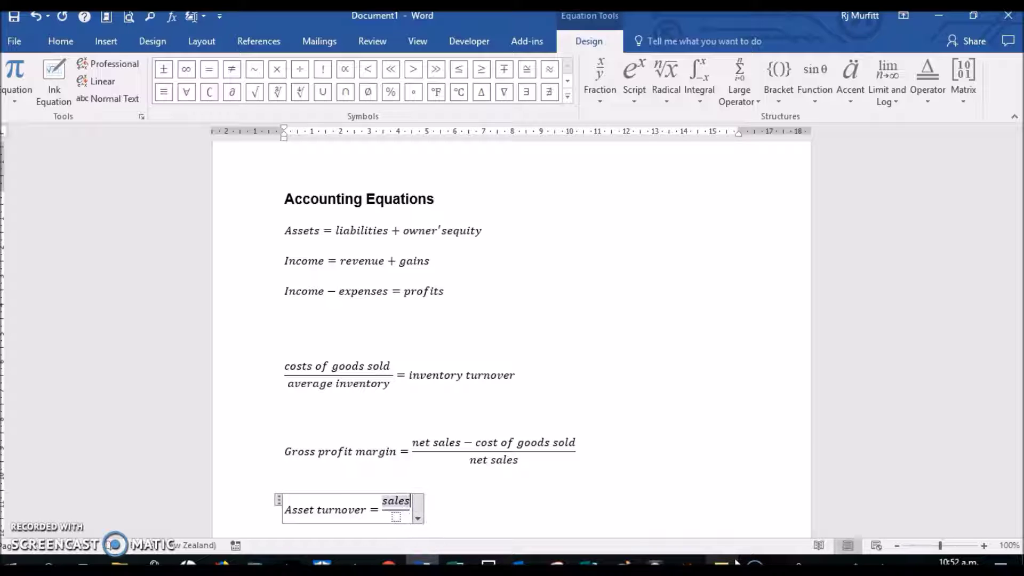
pyautogui.click(395, 517)
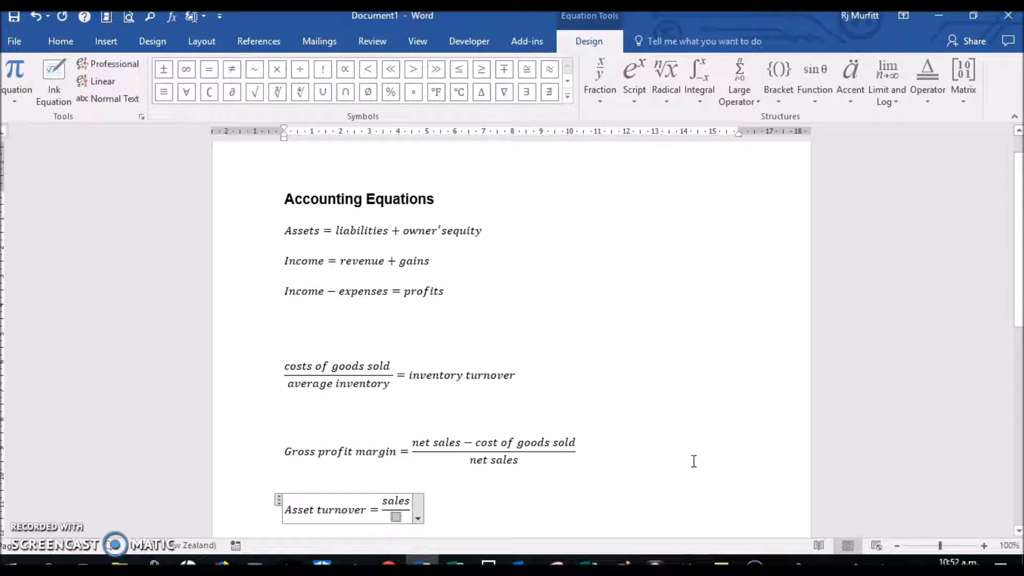
pyautogui.write('ave')
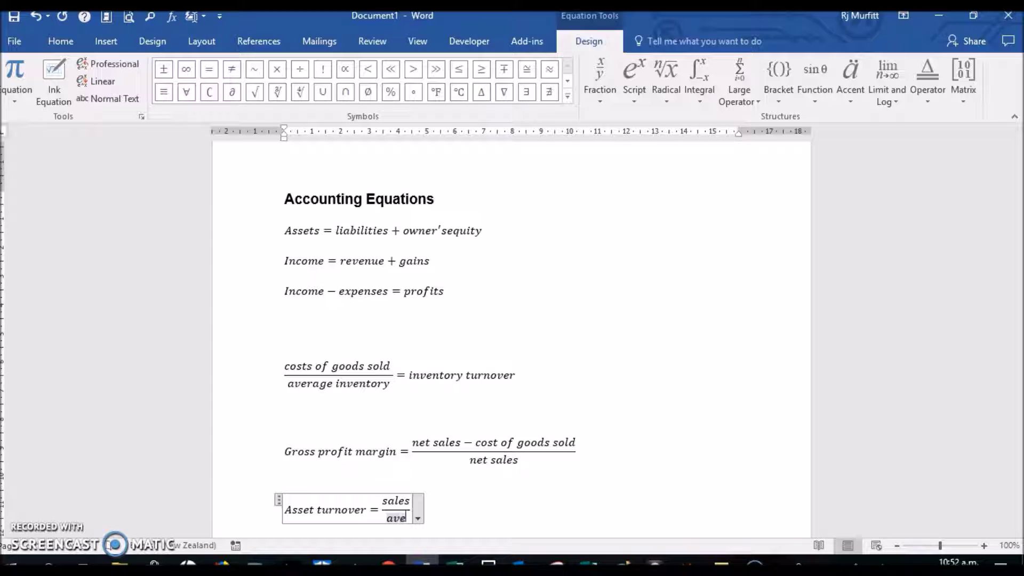
pyautogui.write('rage total')
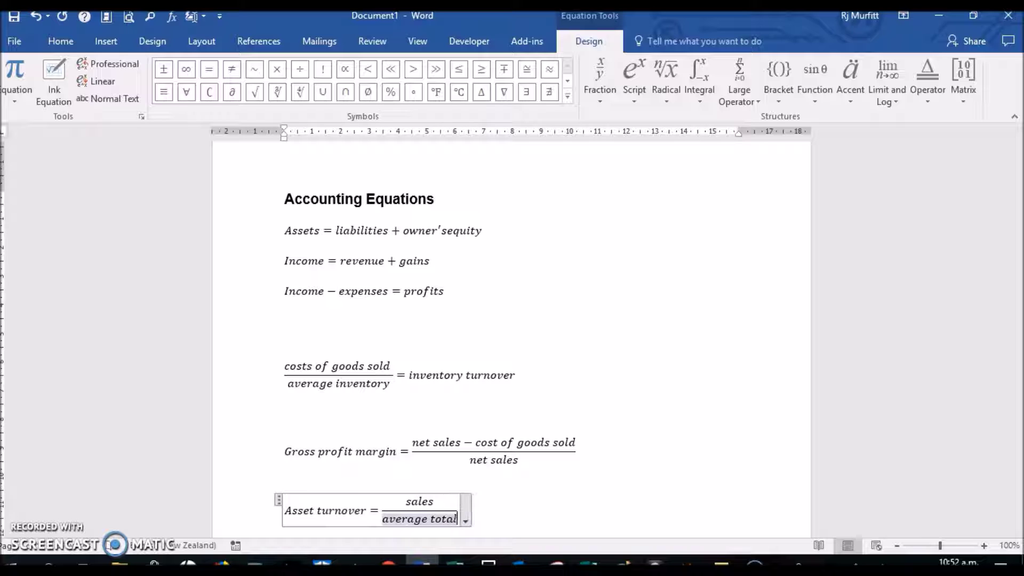
pyautogui.write(' assets')
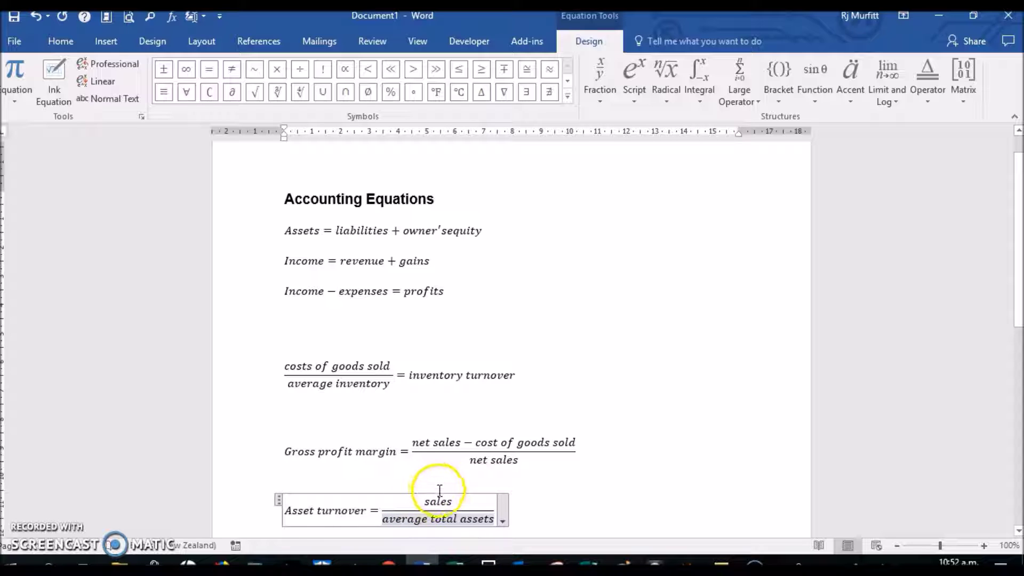
# Set the Assets equation's justification to Centered as a Group
pyautogui.click(558, 503)
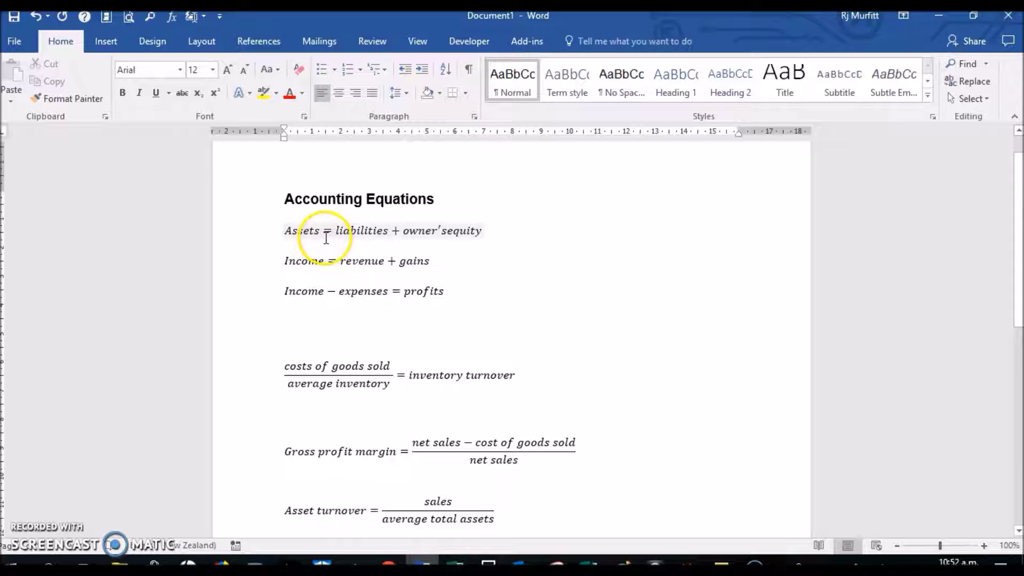
pyautogui.moveTo(286, 231); pyautogui.dragTo(487, 234)
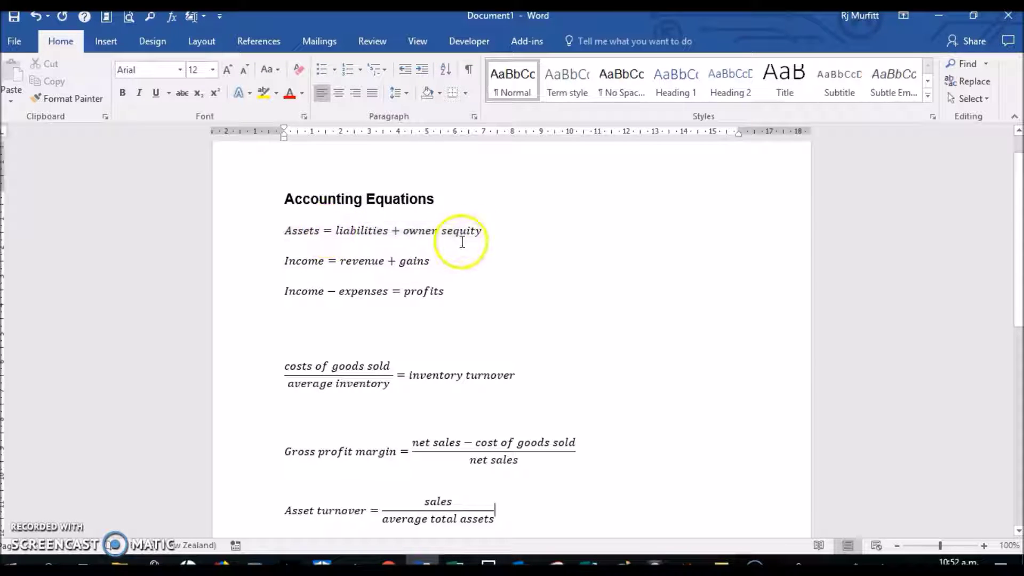
pyautogui.click(480, 231)
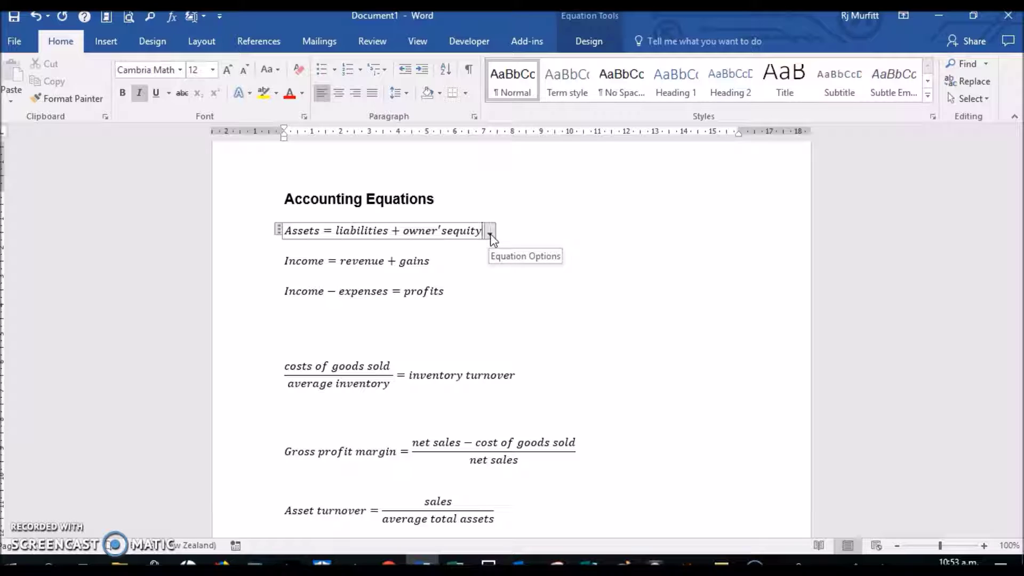
pyautogui.click(490, 233)
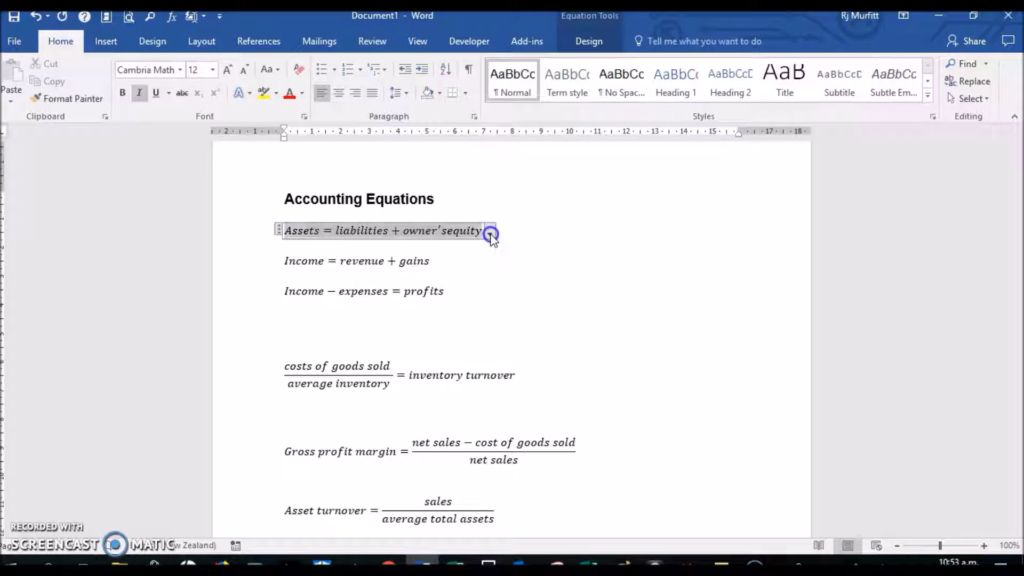
pyautogui.moveTo(452, 325)
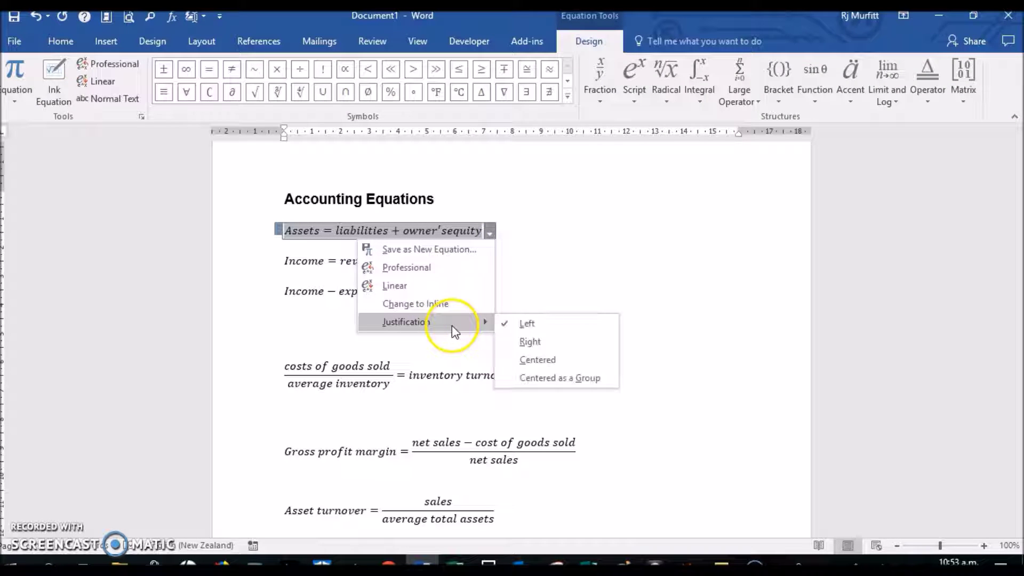
pyautogui.click(551, 379)
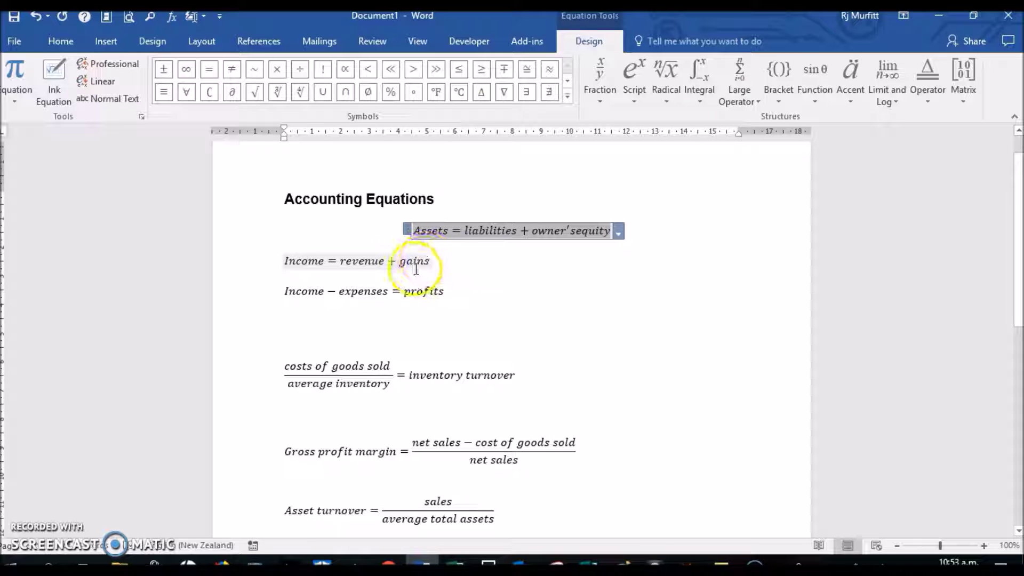
# Center the Income and Income − expenses equations as groups, then deselect
pyautogui.click(424, 262)
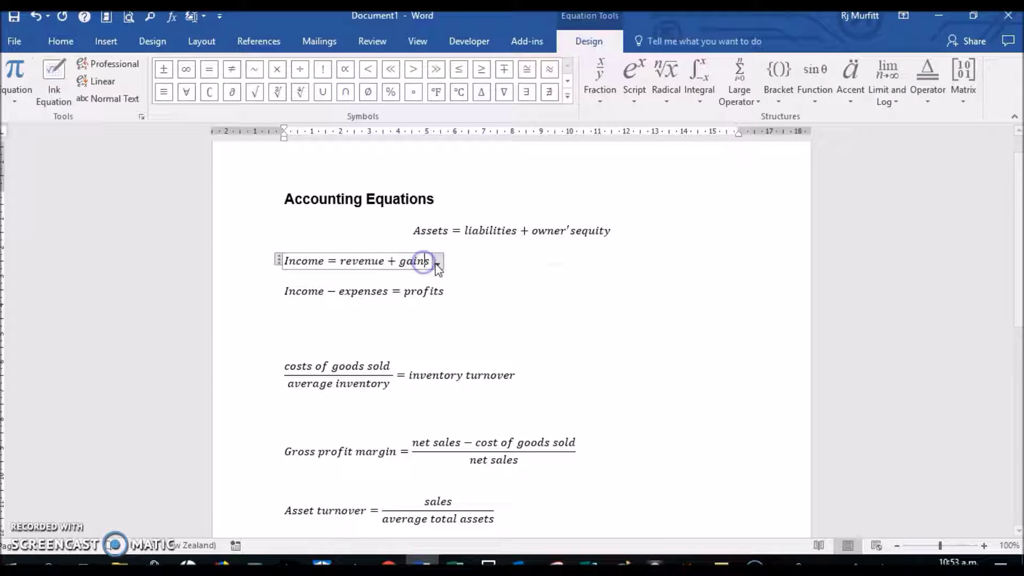
pyautogui.click(438, 264)
pyautogui.moveTo(419, 357)
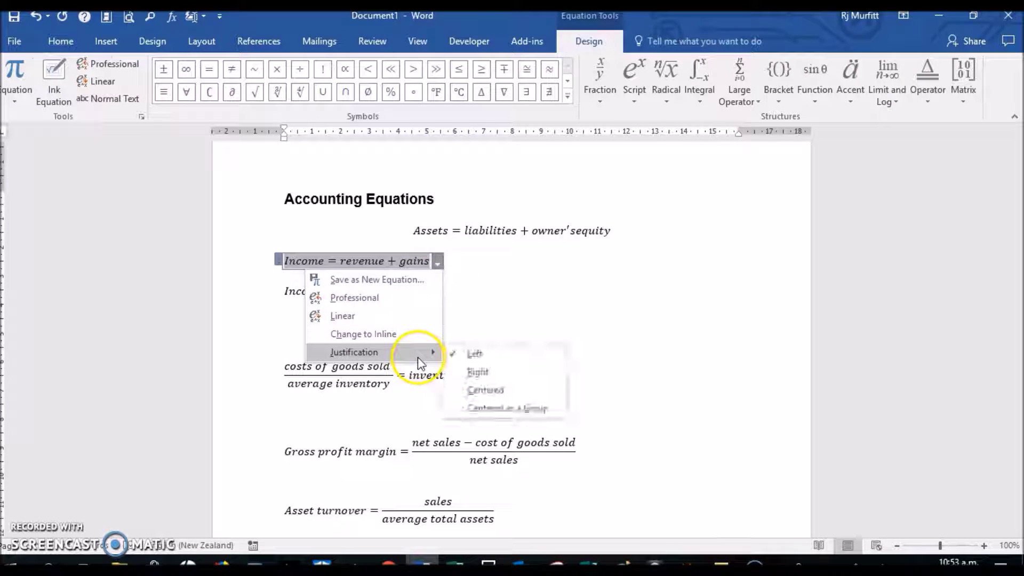
pyautogui.click(541, 408)
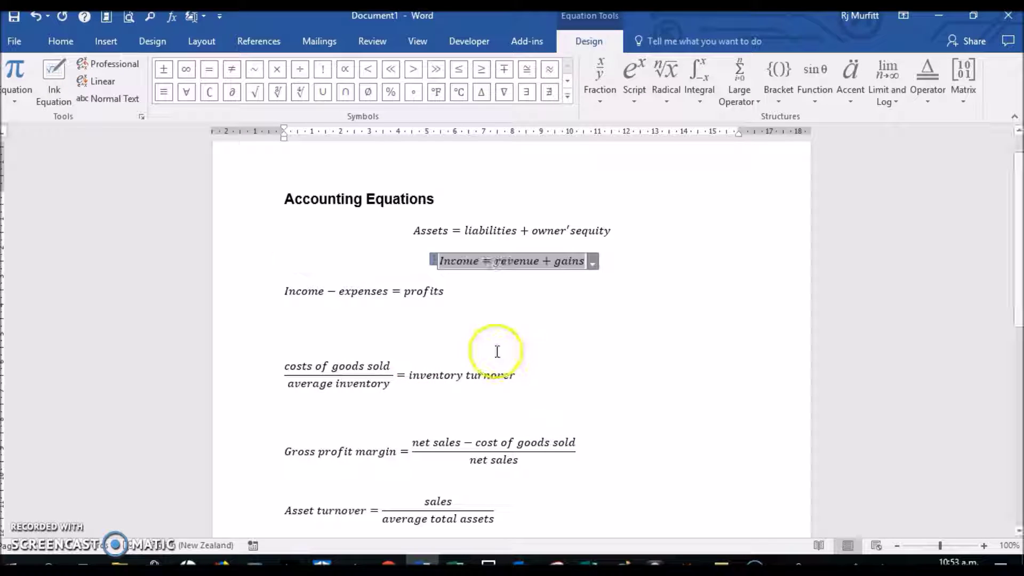
pyautogui.click(434, 292)
pyautogui.click(452, 294)
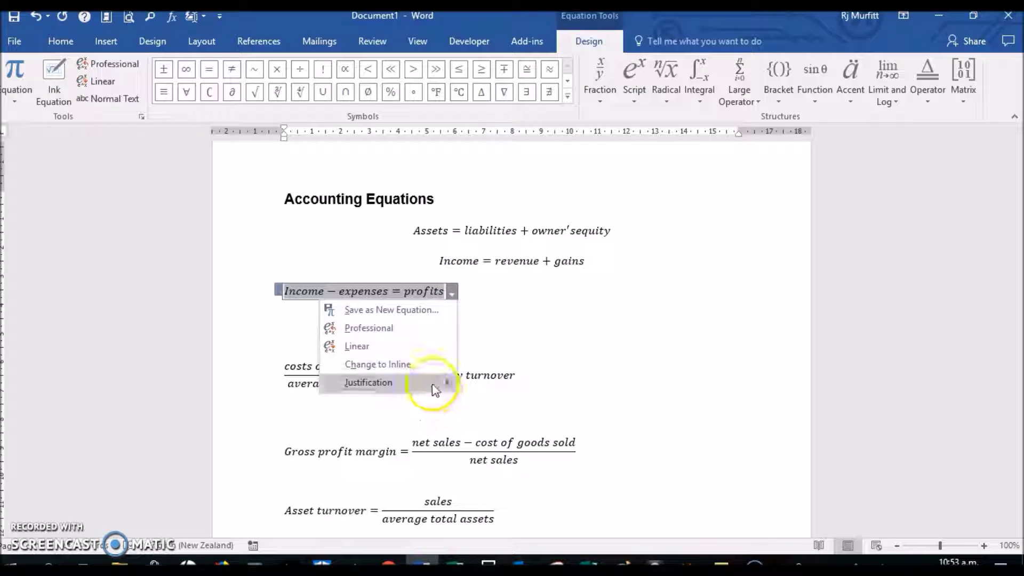
pyautogui.moveTo(443, 384)
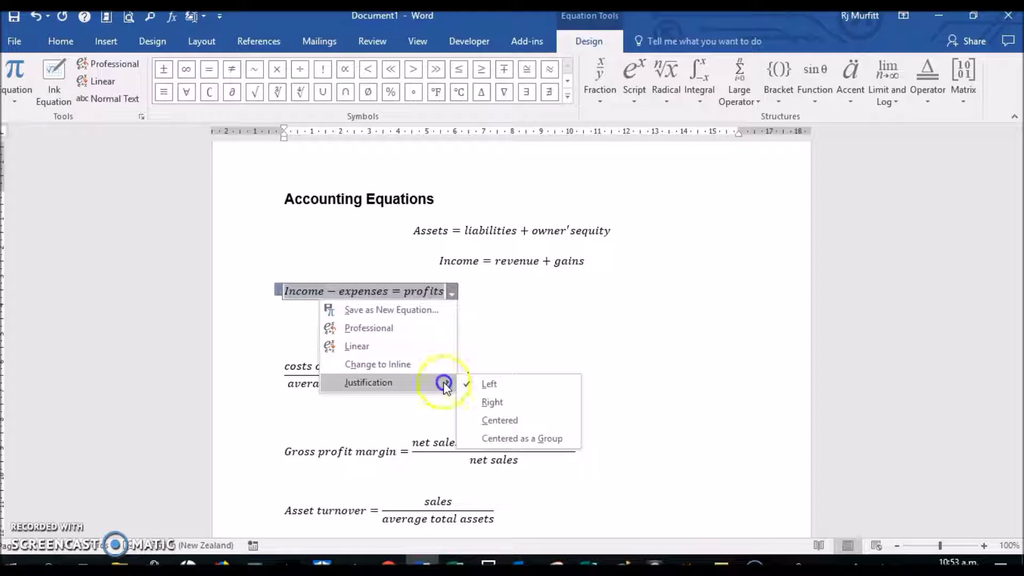
pyautogui.click(528, 438)
pyautogui.click(664, 344)
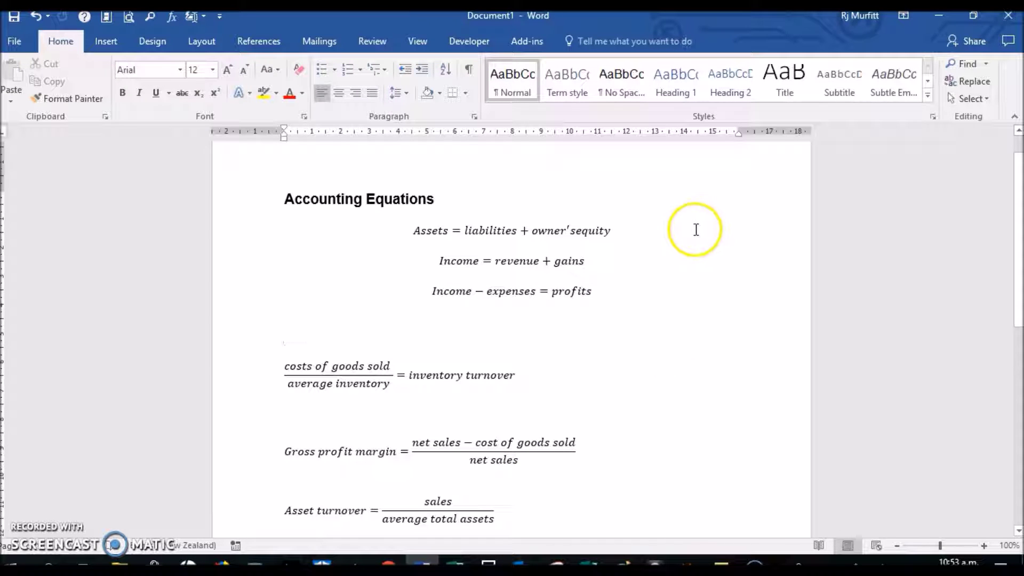